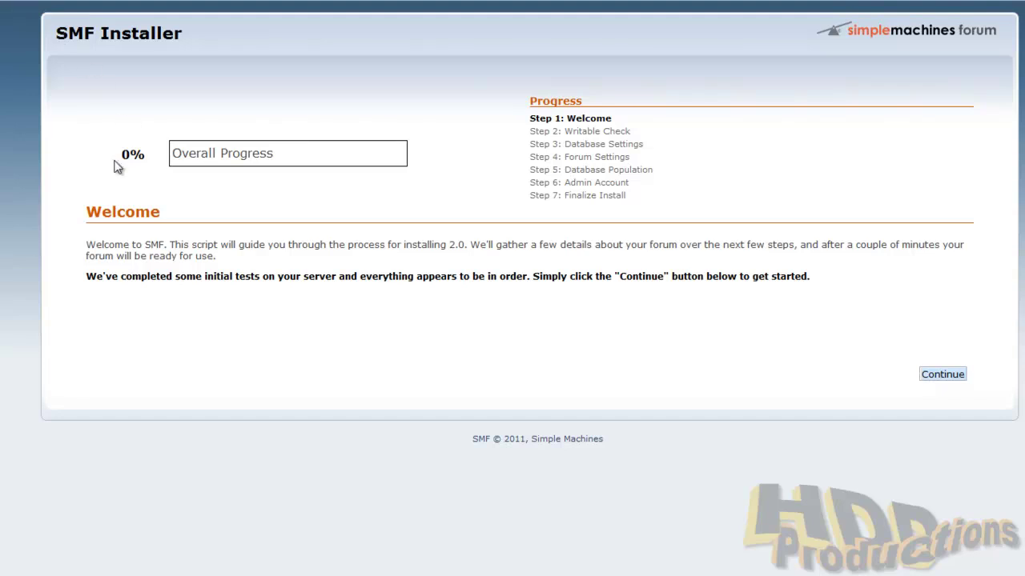
# Review the Welcome text, progress bar and Writable Check step until Step 3 Database Server Settings appears
pyautogui.moveTo(88, 213); pyautogui.dragTo(233, 248)
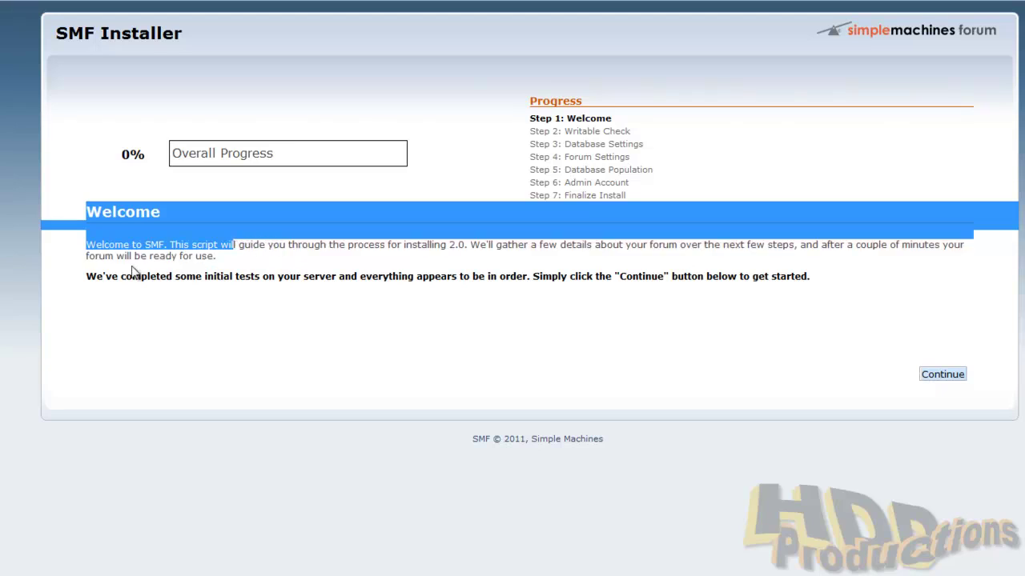
pyautogui.click(232, 265)
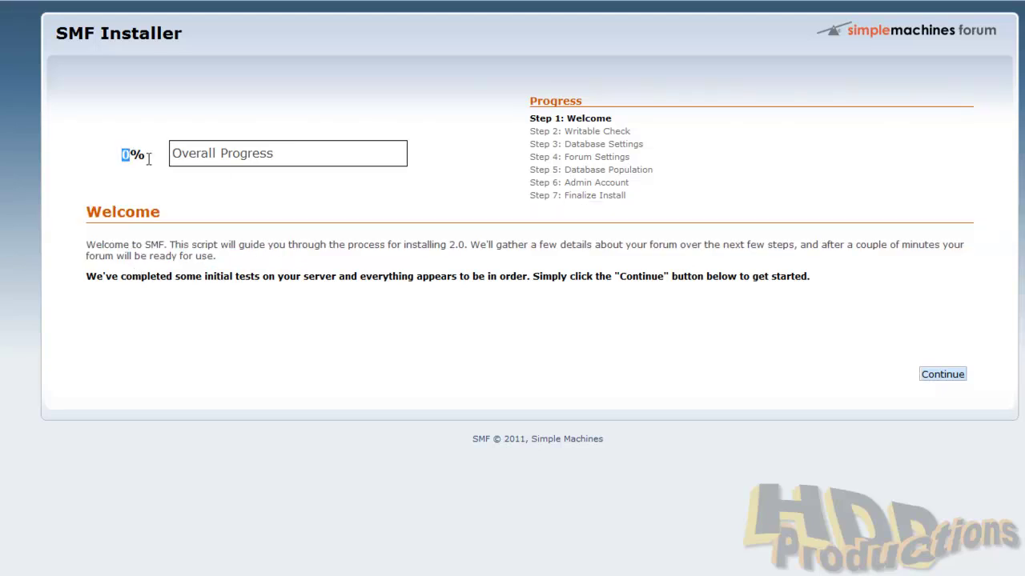
pyautogui.moveTo(124, 154); pyautogui.dragTo(211, 151)
pyautogui.click(506, 281)
pyautogui.moveTo(568, 127); pyautogui.dragTo(596, 131)
pyautogui.click(932, 448)
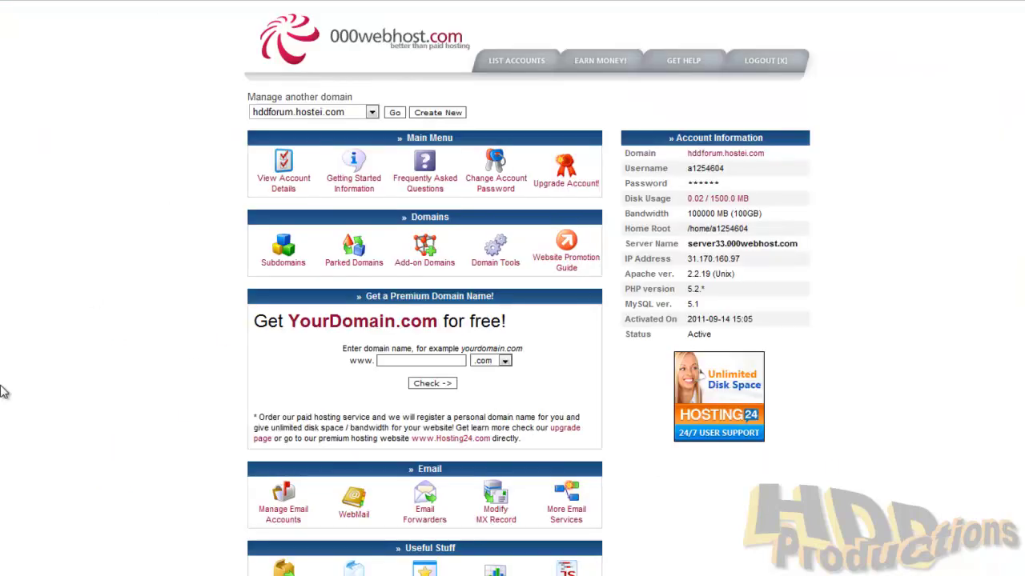
# Scroll the 000webhost control panel to bring the Software / Services section into view
pyautogui.scroll(-7, 3, 390)
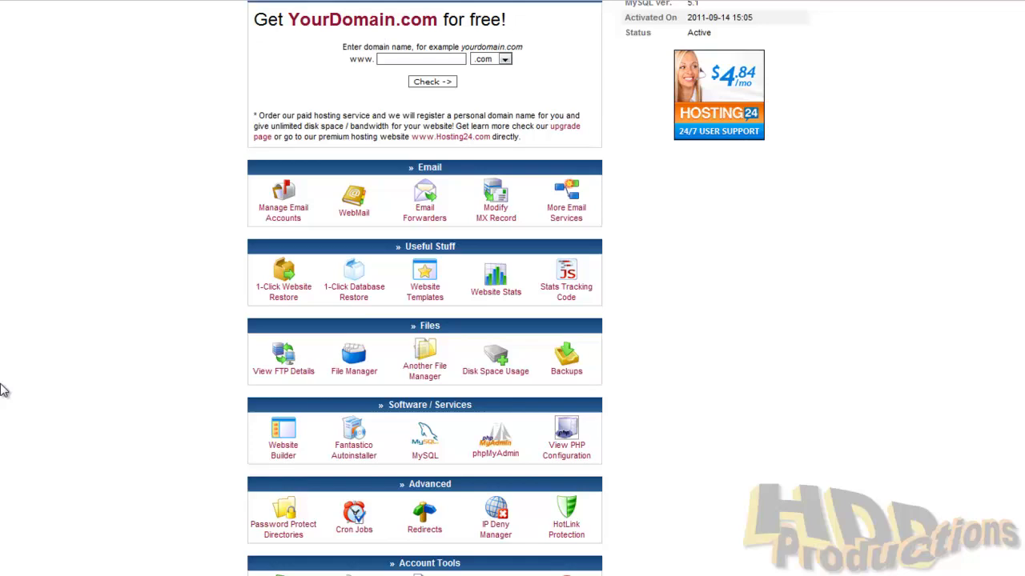
pyautogui.scroll(1, 184, 267)
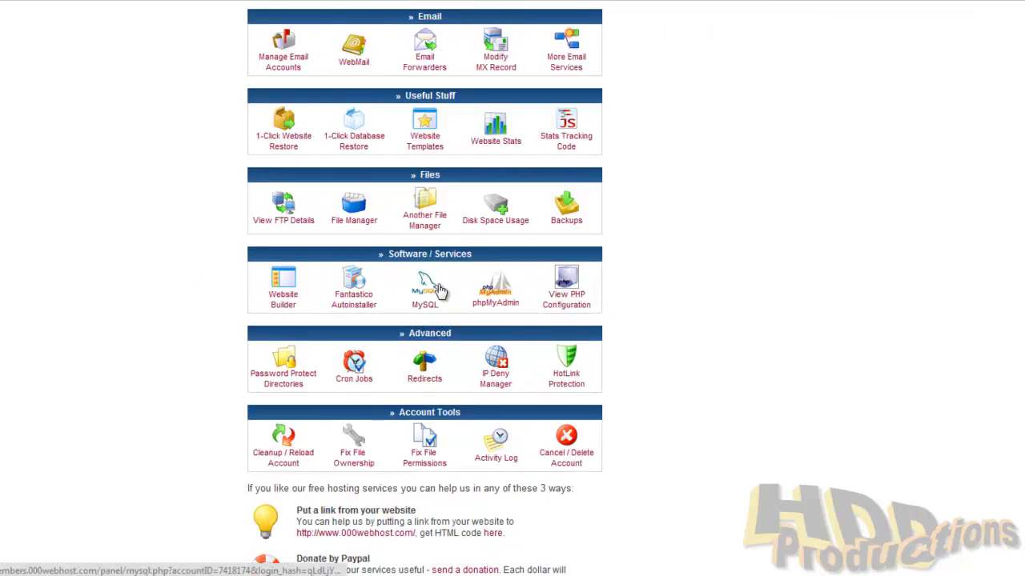
pyautogui.scroll(-2, 160, 230)
pyautogui.scroll(4, 167, 233)
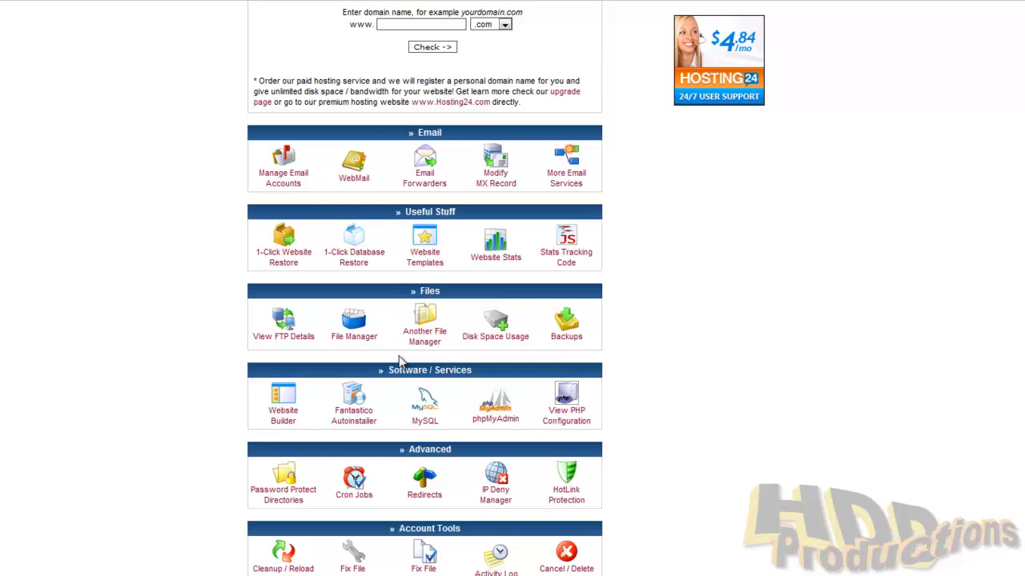
pyautogui.scroll(-3, 400, 358)
pyautogui.scroll(1, 406, 353)
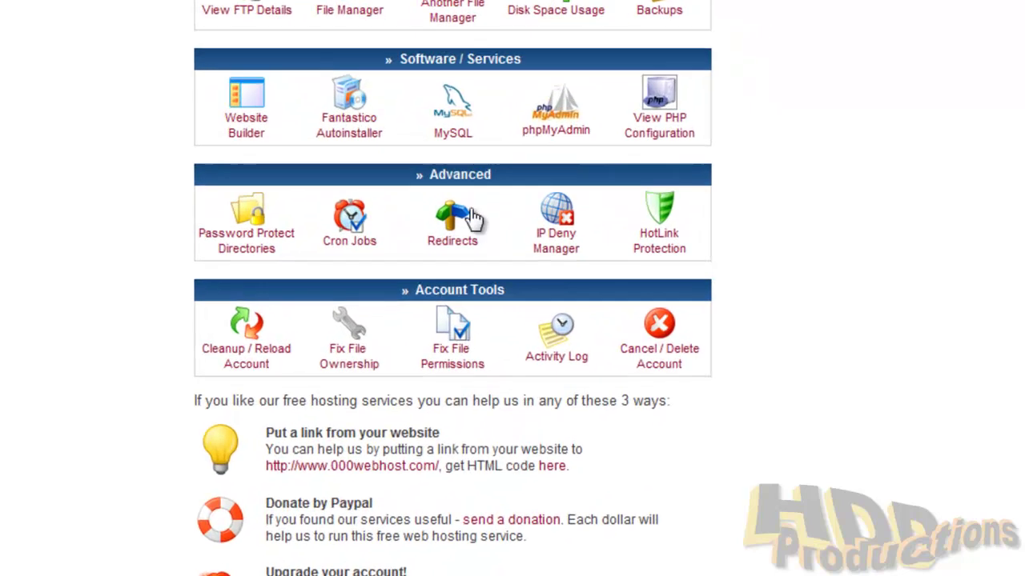
pyautogui.moveTo(400, 59); pyautogui.dragTo(521, 64)
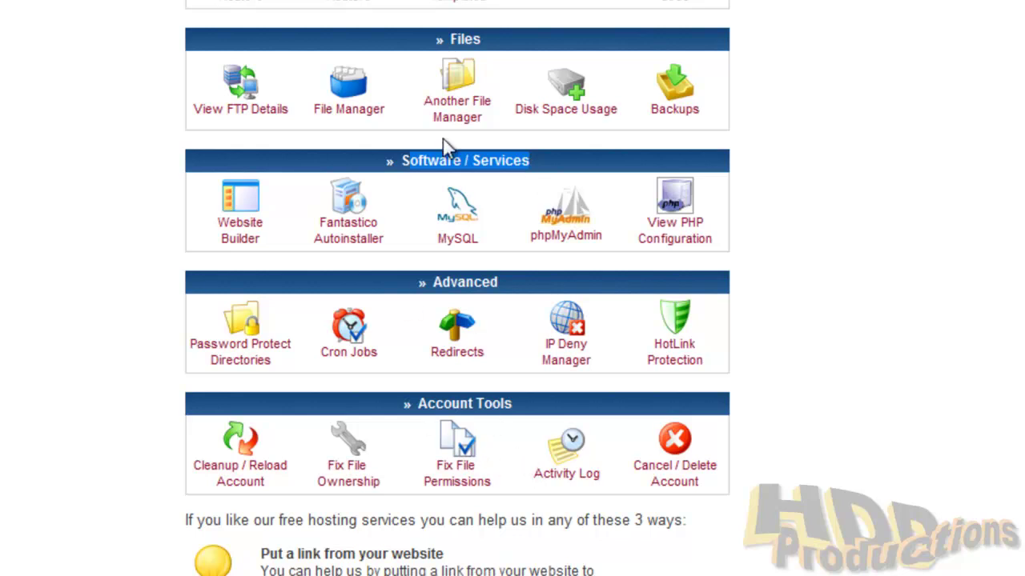
# Open the MySQL database manager and enter smf1 as the new database name
pyautogui.click(453, 245)
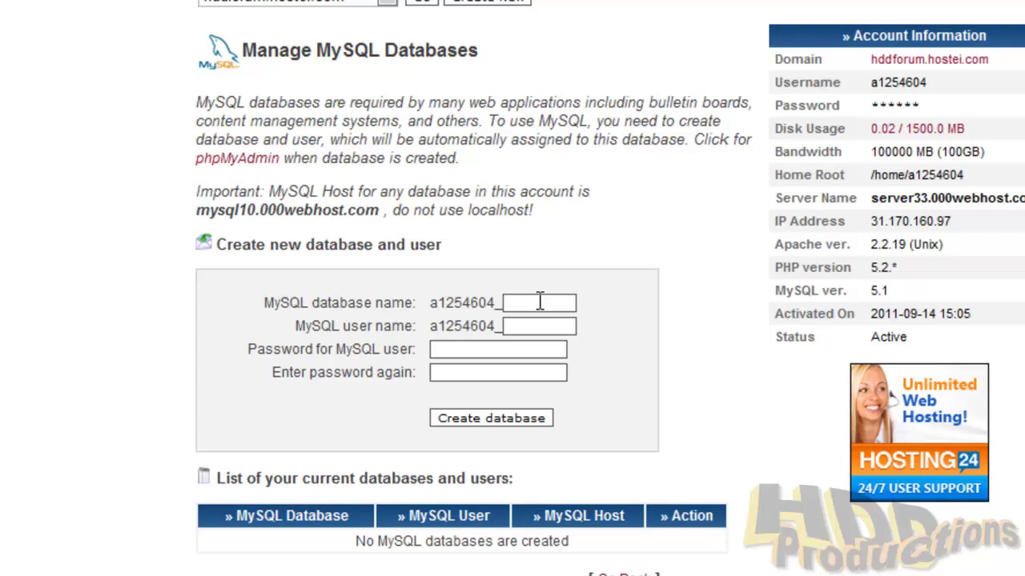
pyautogui.moveTo(252, 244); pyautogui.dragTo(446, 249)
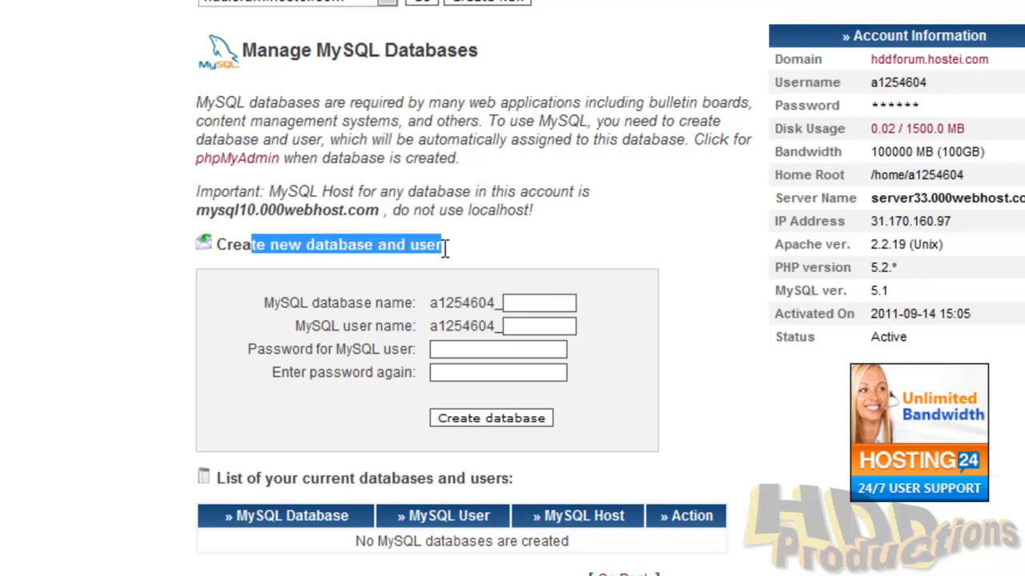
pyautogui.click(466, 251)
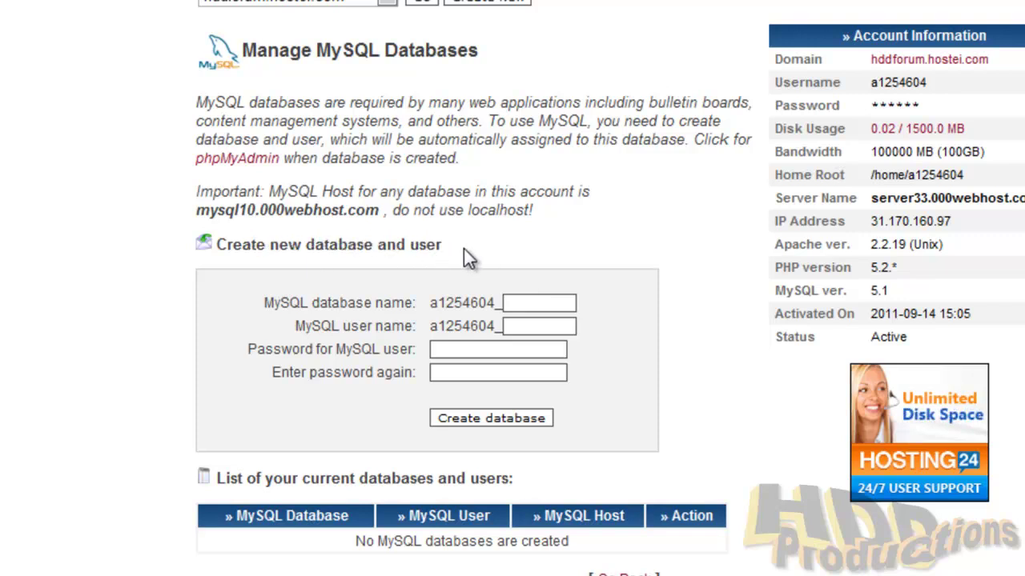
pyautogui.click(529, 304)
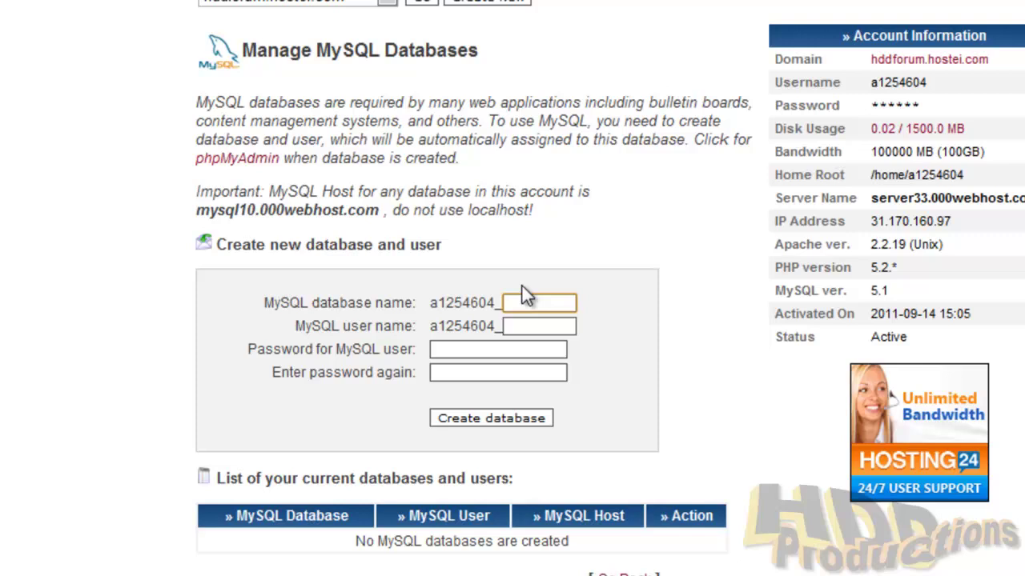
pyautogui.write('smf')
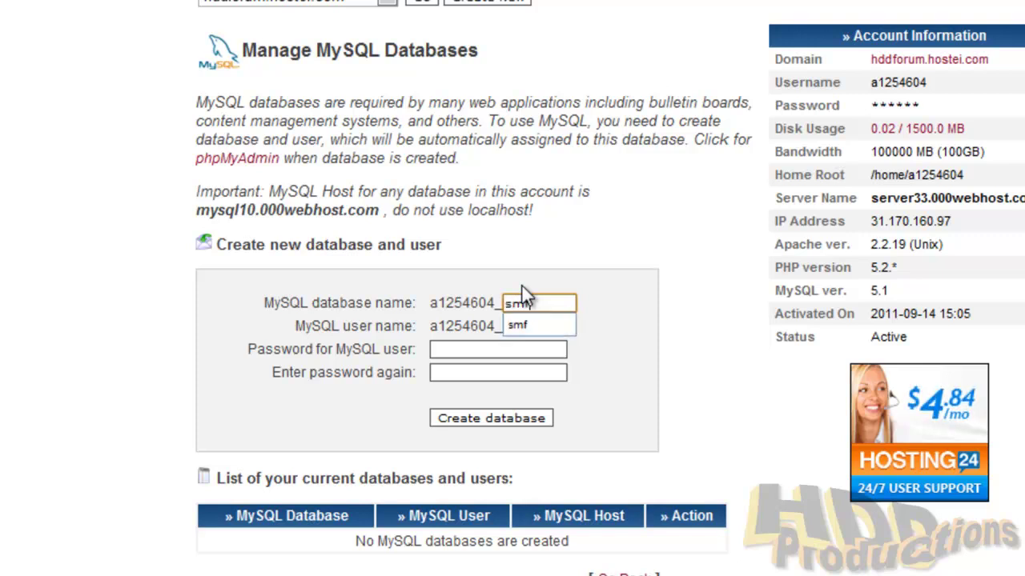
pyautogui.press('Escape')
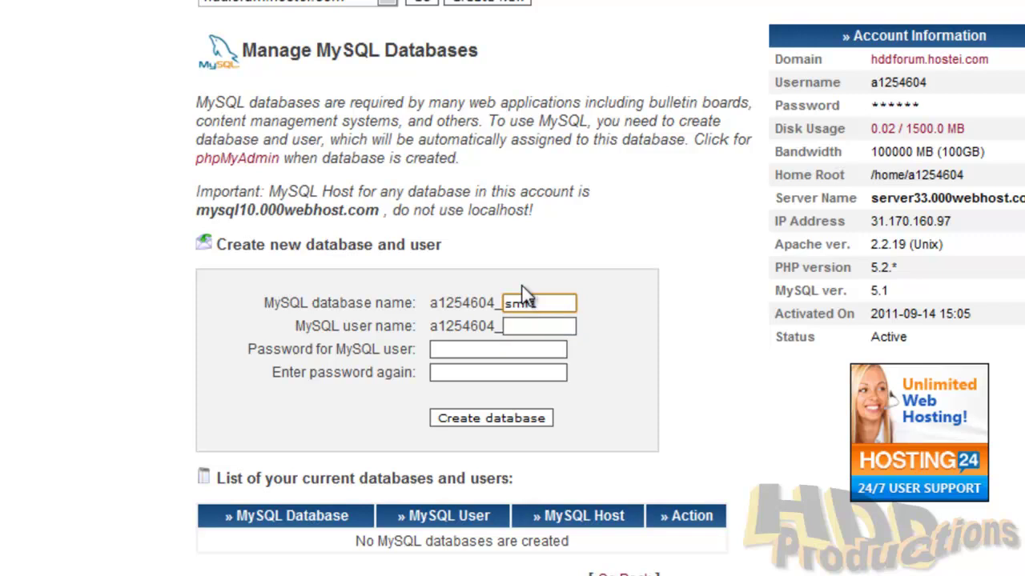
pyautogui.write('1')
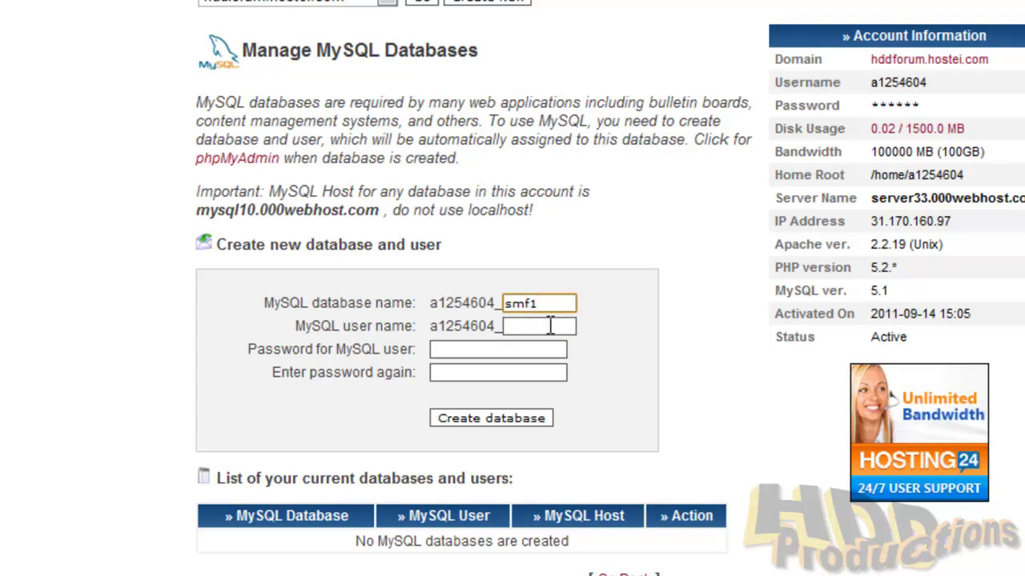
# Fill in the new MySQL user name and enter its password twice
pyautogui.click(550, 324)
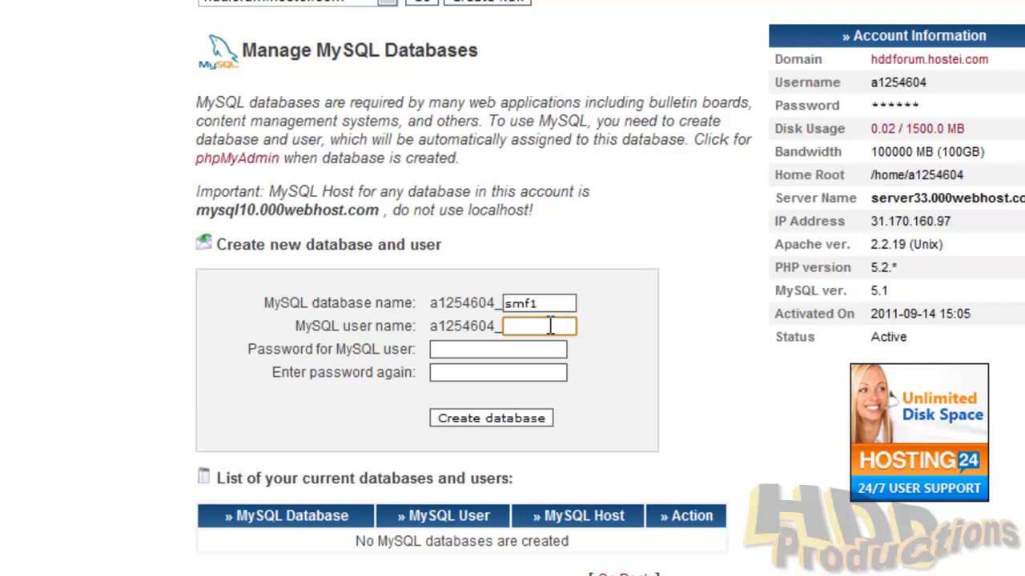
pyautogui.click(550, 326)
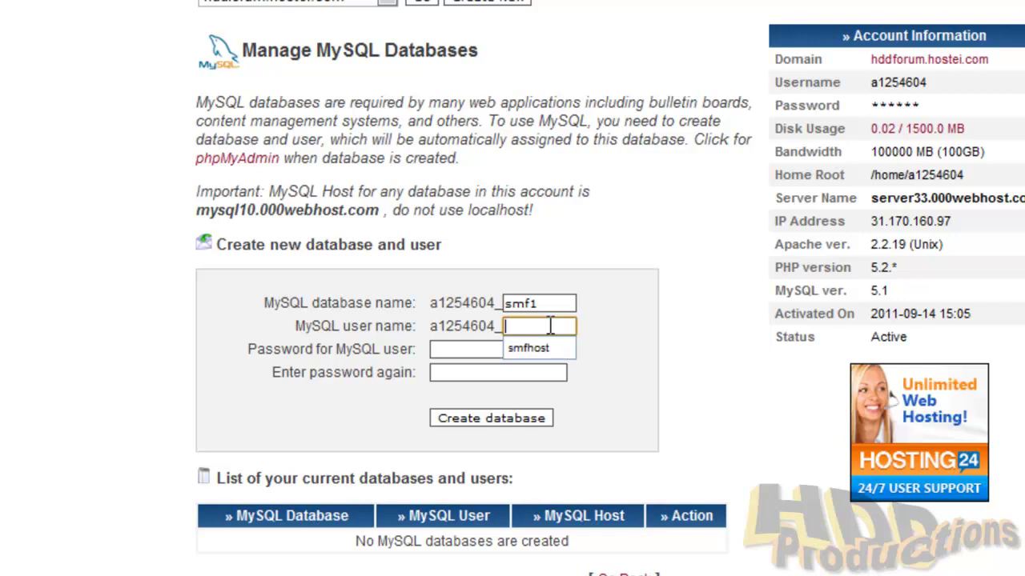
pyautogui.write('smf1')
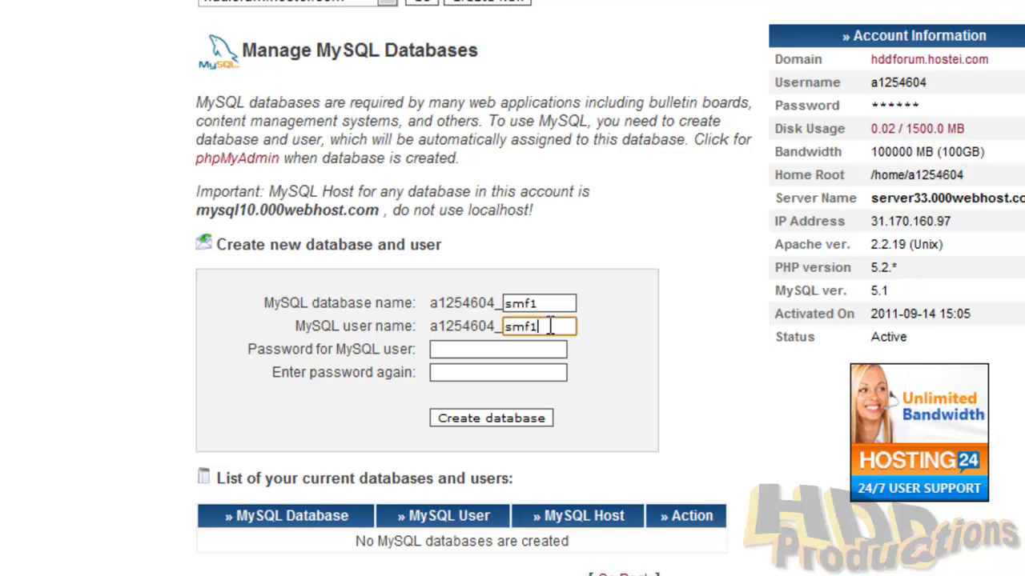
pyautogui.write('hgs')
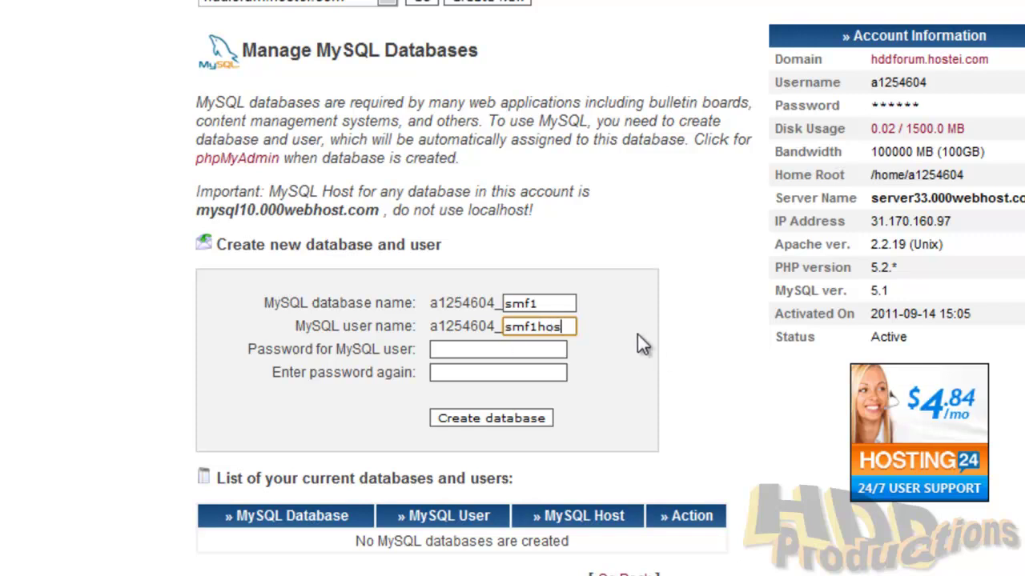
pyautogui.click(517, 348)
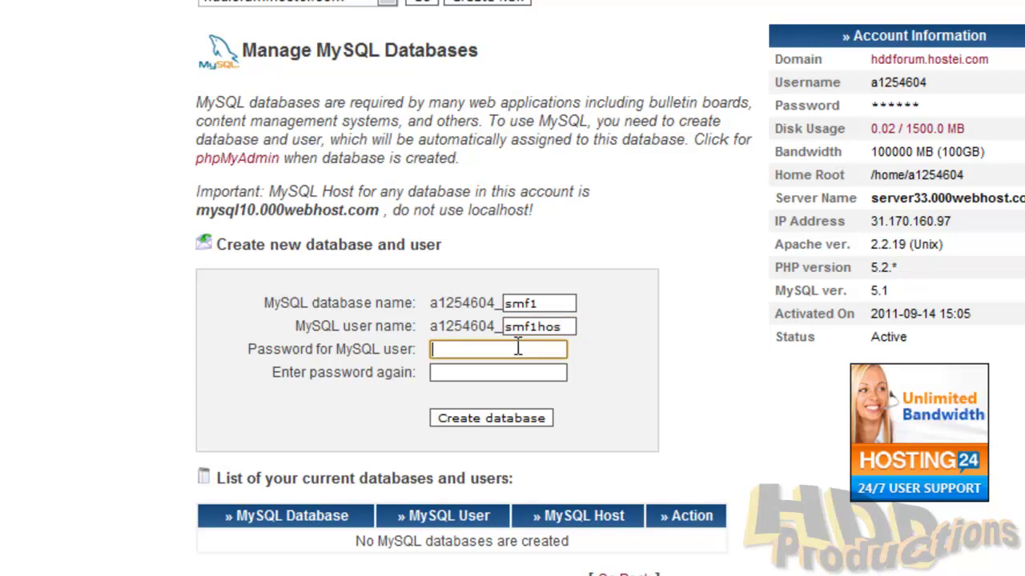
pyautogui.write('******')
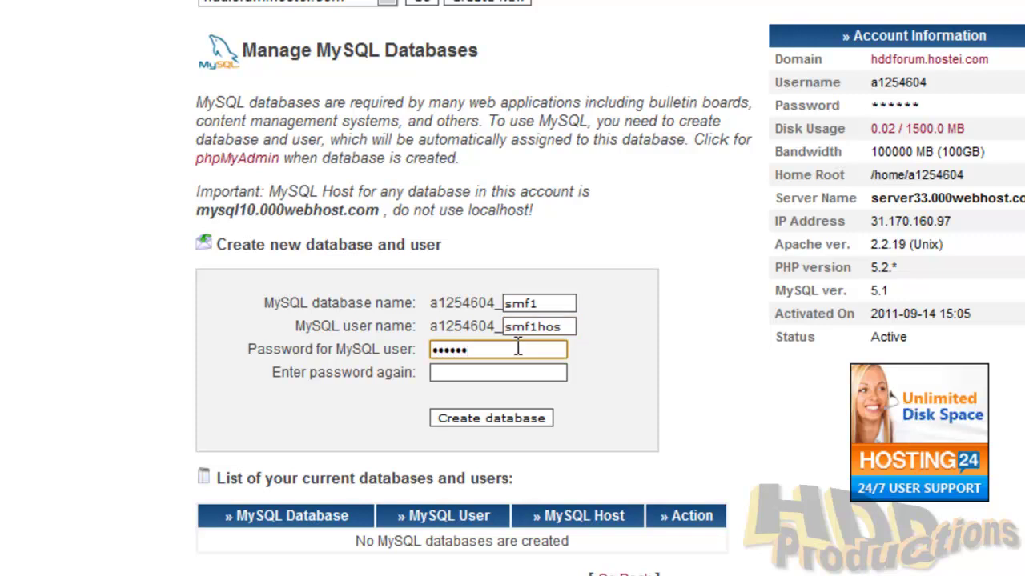
pyautogui.press('Tab')
pyautogui.write('******')
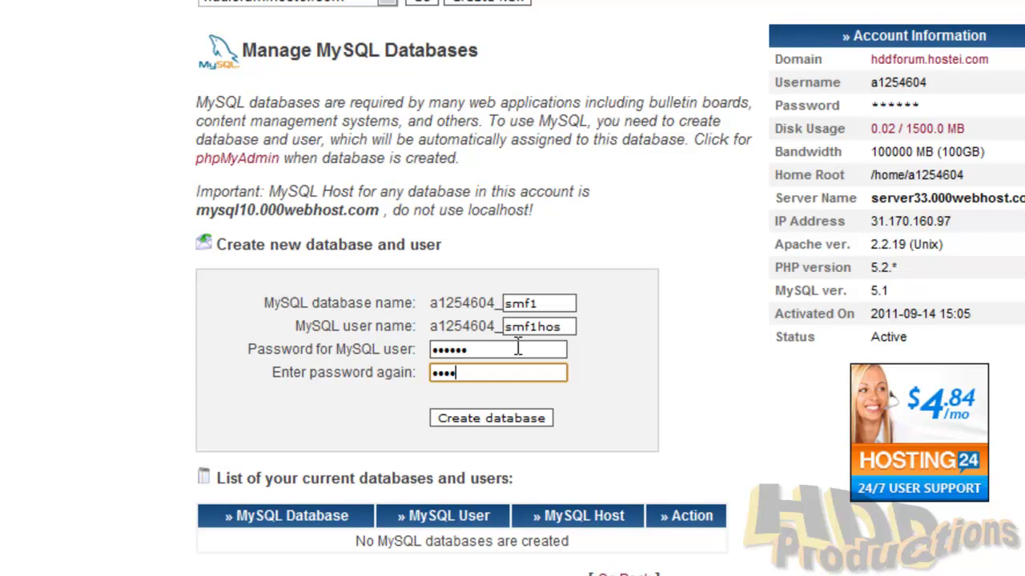
# Create the smf1 database and its user, then return to the MySQL database list
pyautogui.click(497, 418)
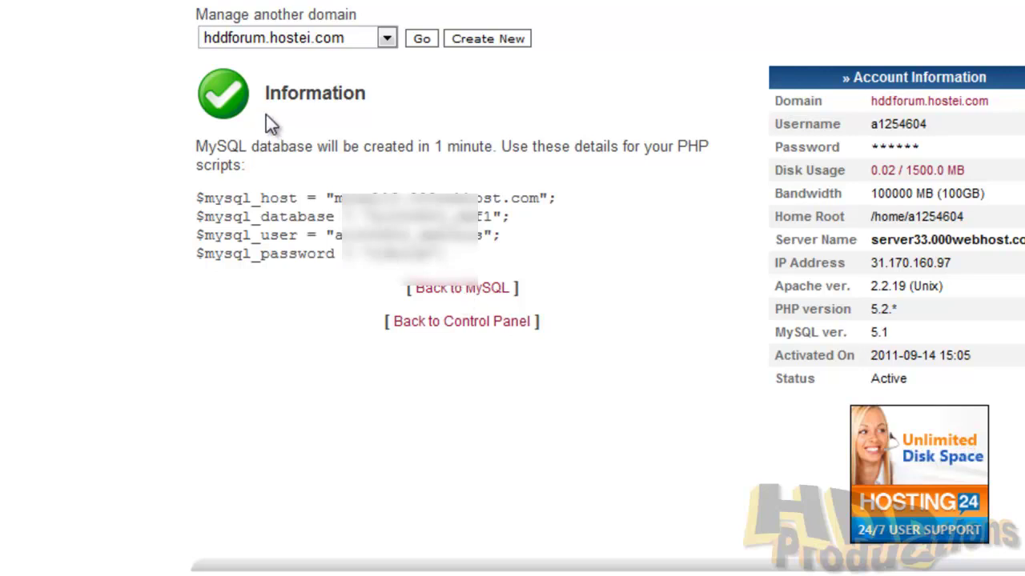
pyautogui.click(463, 288)
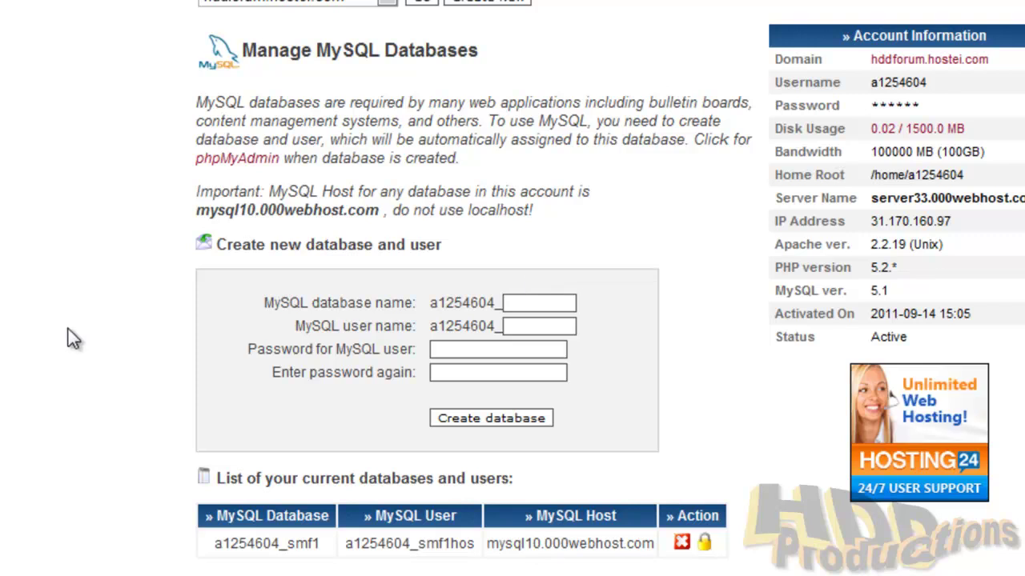
pyautogui.moveTo(221, 544); pyautogui.dragTo(476, 544)
pyautogui.click(288, 521)
# Copy the MySQL host address mysql10.000webhost.com
pyautogui.moveTo(486, 544); pyautogui.dragTo(653, 544)
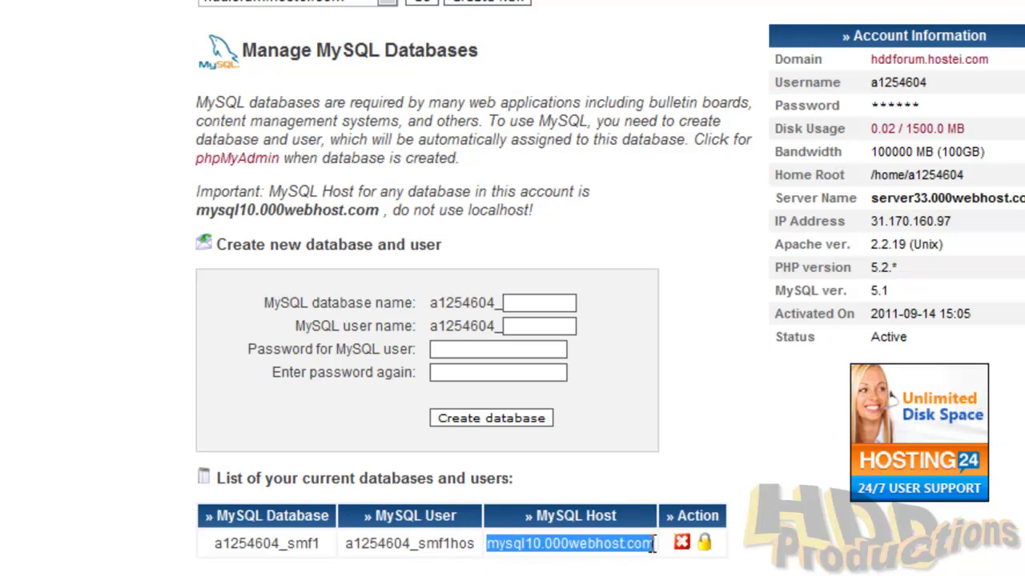
pyautogui.rightClick(544, 549)
pyautogui.click(606, 564)
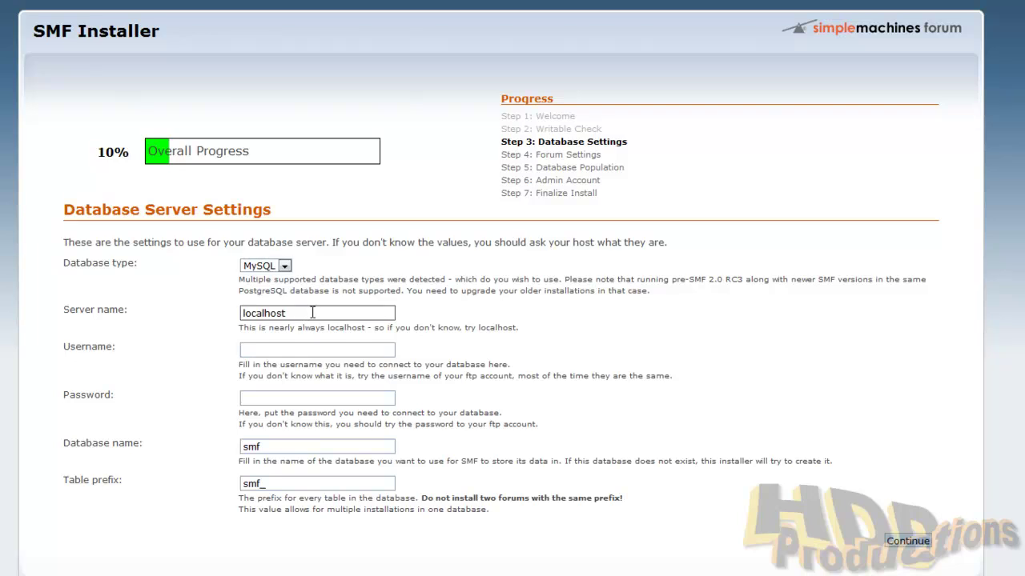
# Replace localhost with mysql10.000webhost.com as the database server name
pyautogui.moveTo(312, 313); pyautogui.dragTo(264, 267)
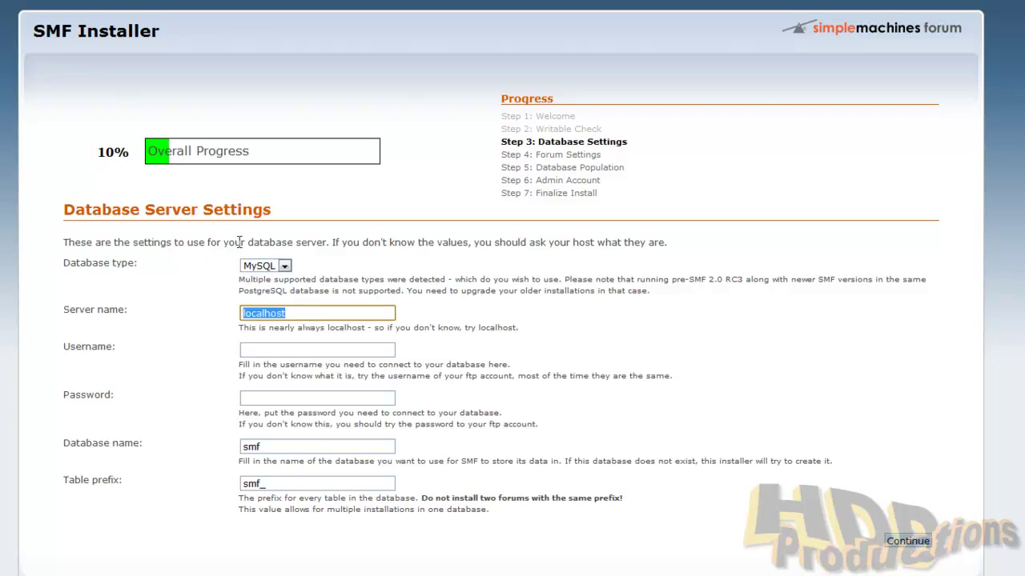
pyautogui.hotkey('ctrl', 'v')
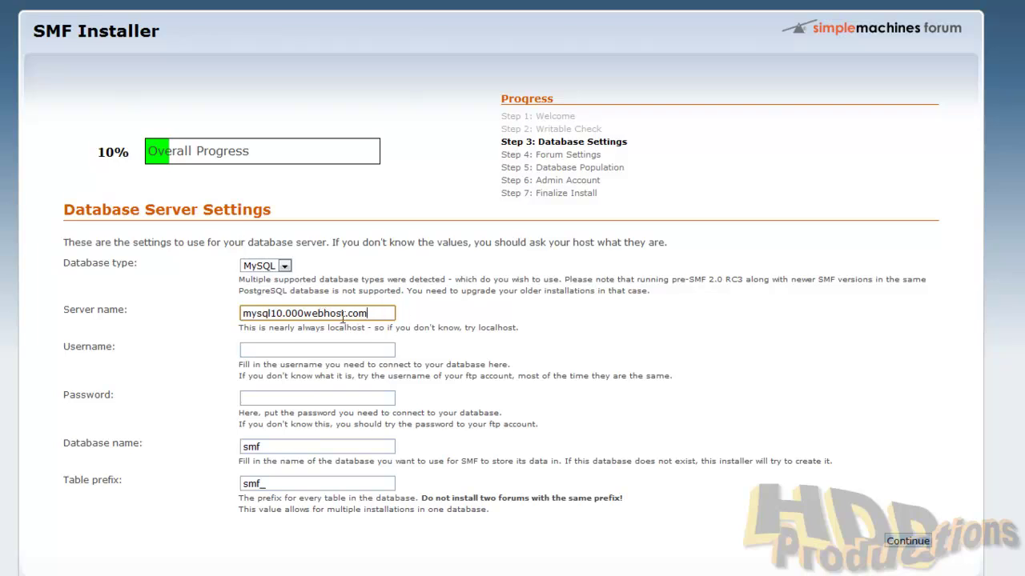
pyautogui.moveTo(266, 312); pyautogui.dragTo(392, 310)
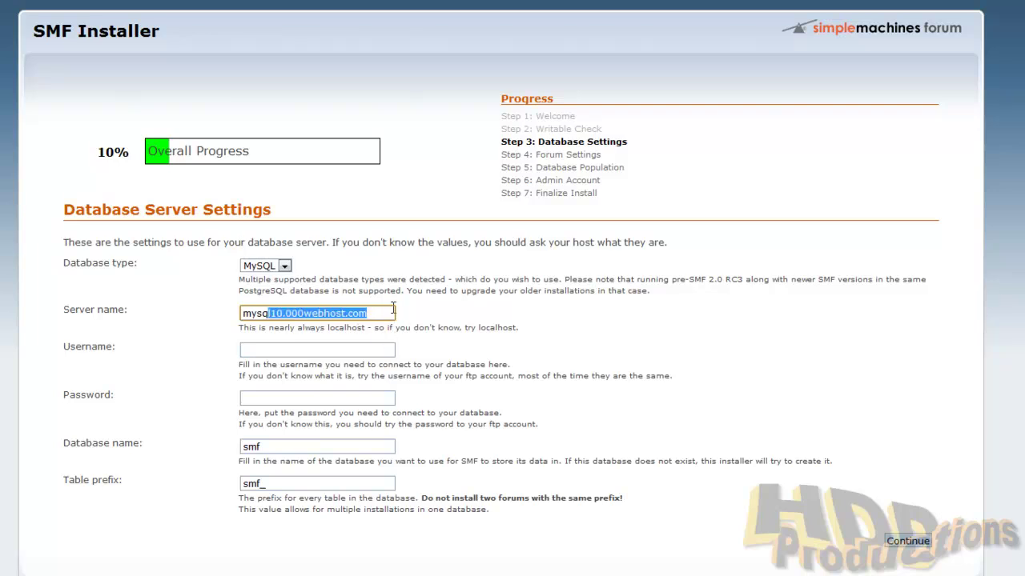
pyautogui.click(380, 313)
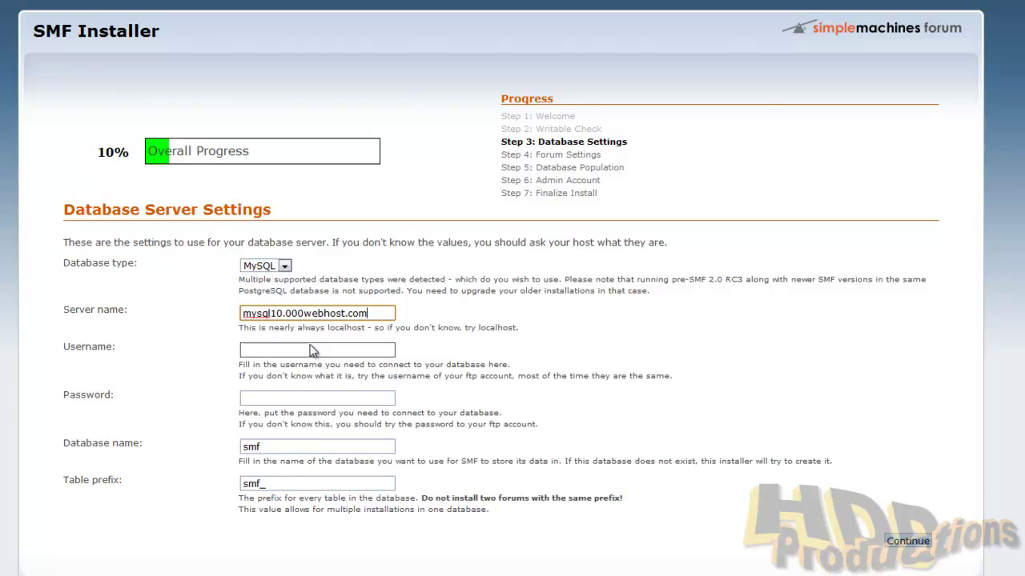
# Copy the MySQL user name from the 000webhost databases page into the installer's user name field
pyautogui.click(270, 349)
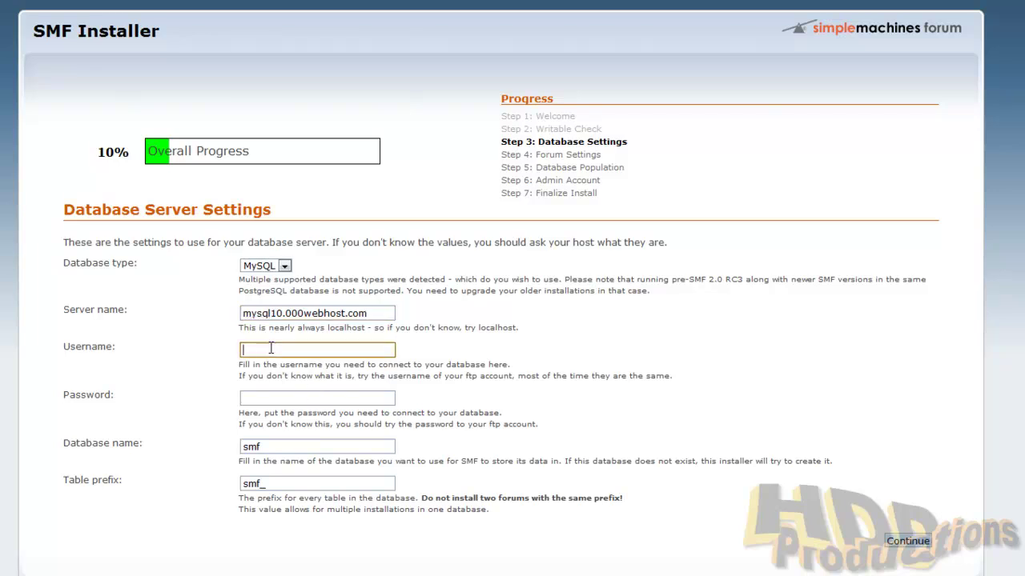
pyautogui.hotkey('ctrl', 'Tab')
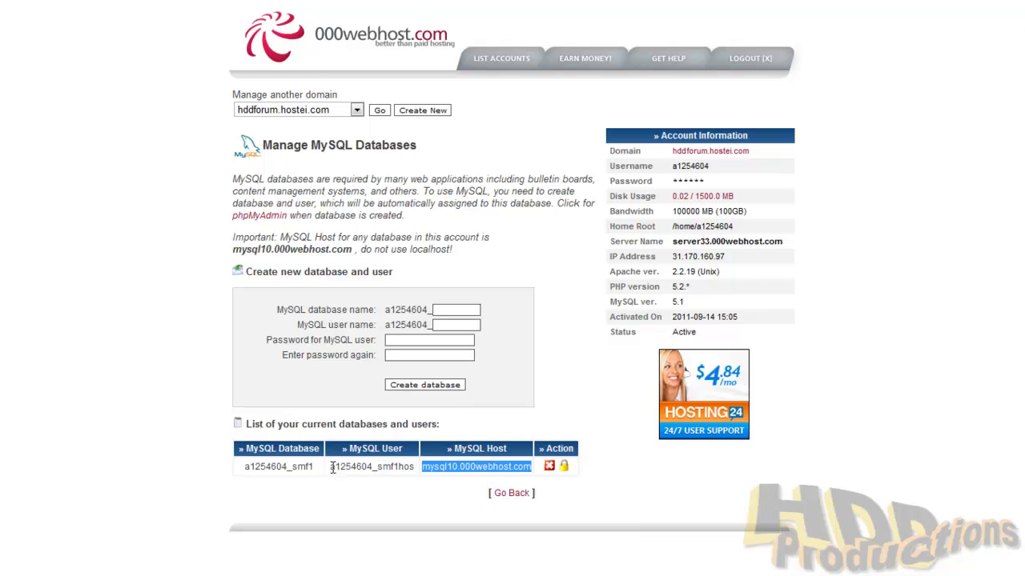
pyautogui.moveTo(329, 467); pyautogui.dragTo(416, 466)
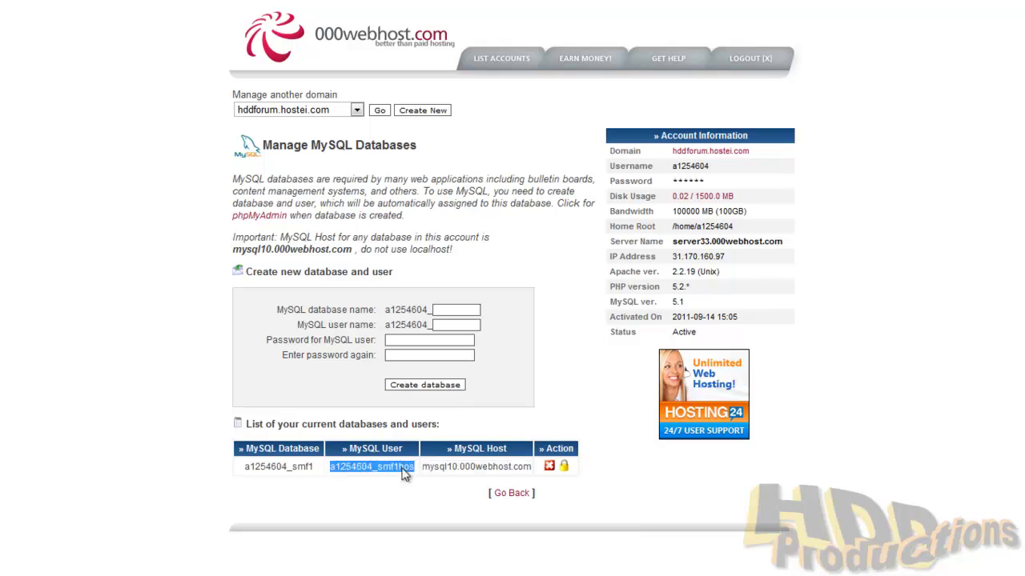
pyautogui.rightClick(403, 470)
pyautogui.click(450, 480)
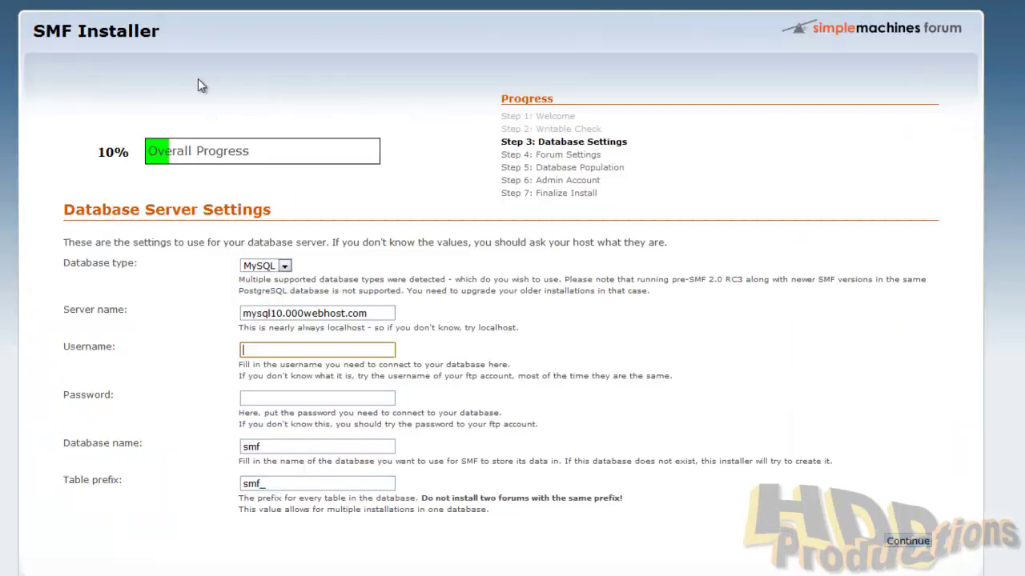
pyautogui.click(308, 347)
pyautogui.rightClick(308, 347)
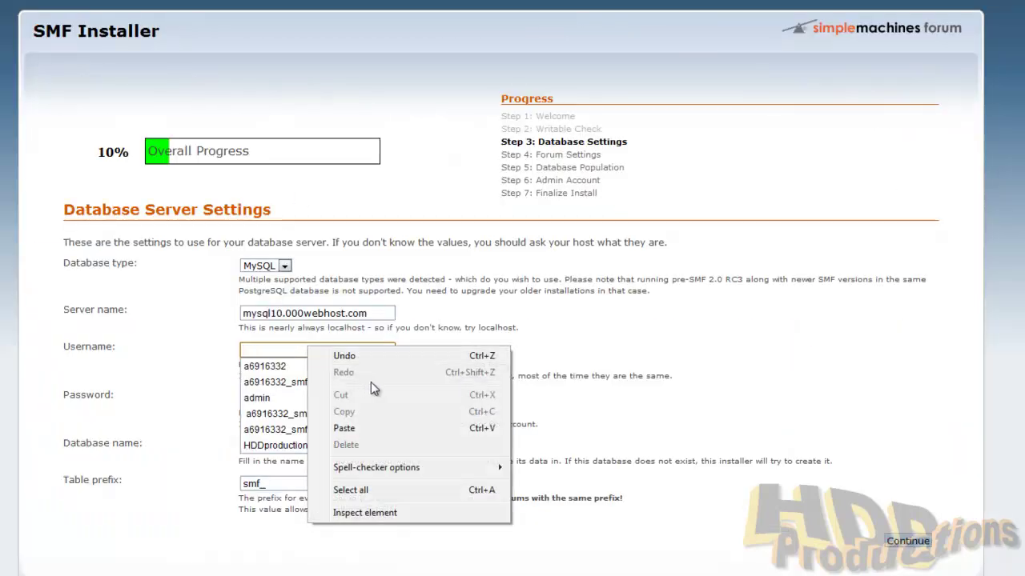
pyautogui.click(372, 428)
pyautogui.click(275, 396)
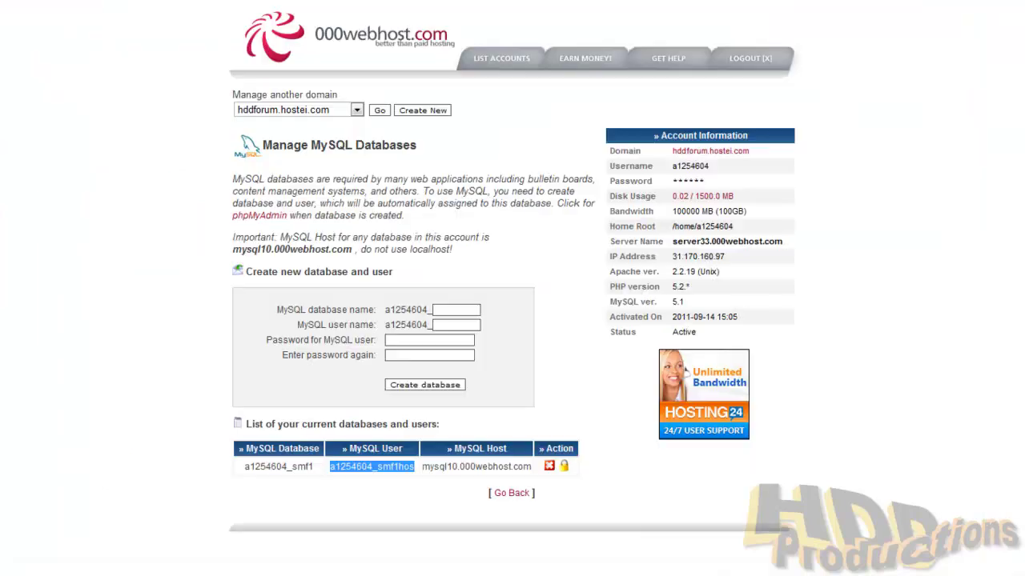
pyautogui.click(397, 515)
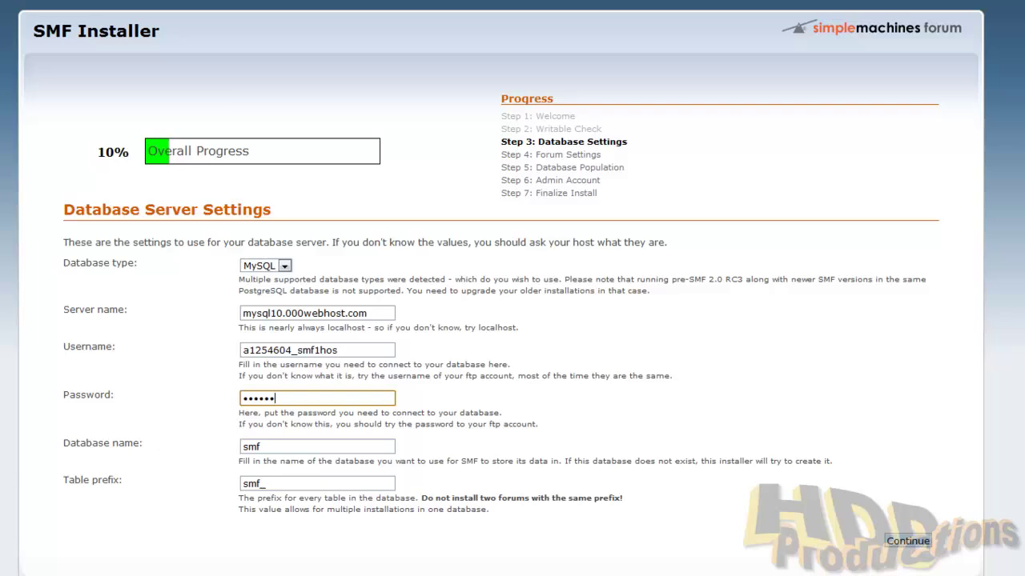
# Replace the default smf database name with the copied 000webhost database name and submit the settings
pyautogui.click(293, 445)
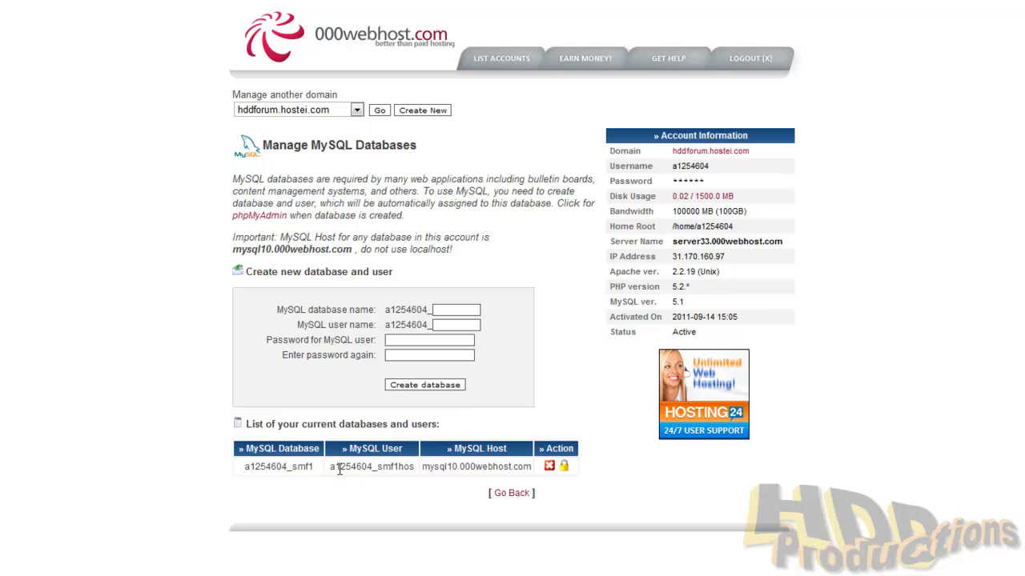
pyautogui.moveTo(245, 466); pyautogui.dragTo(311, 466)
pyautogui.rightClick(311, 466)
pyautogui.click(313, 474)
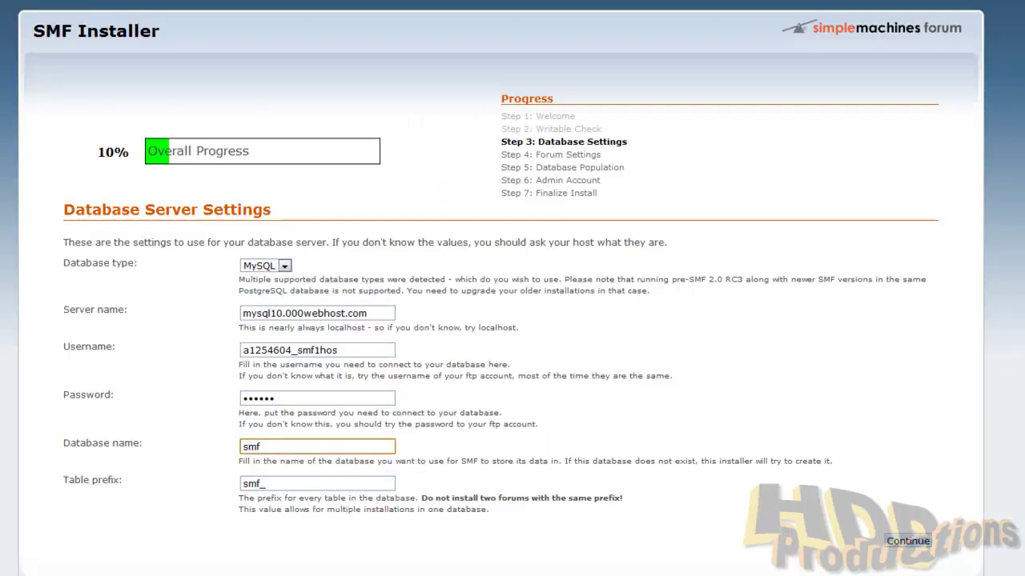
pyautogui.doubleClick(266, 448)
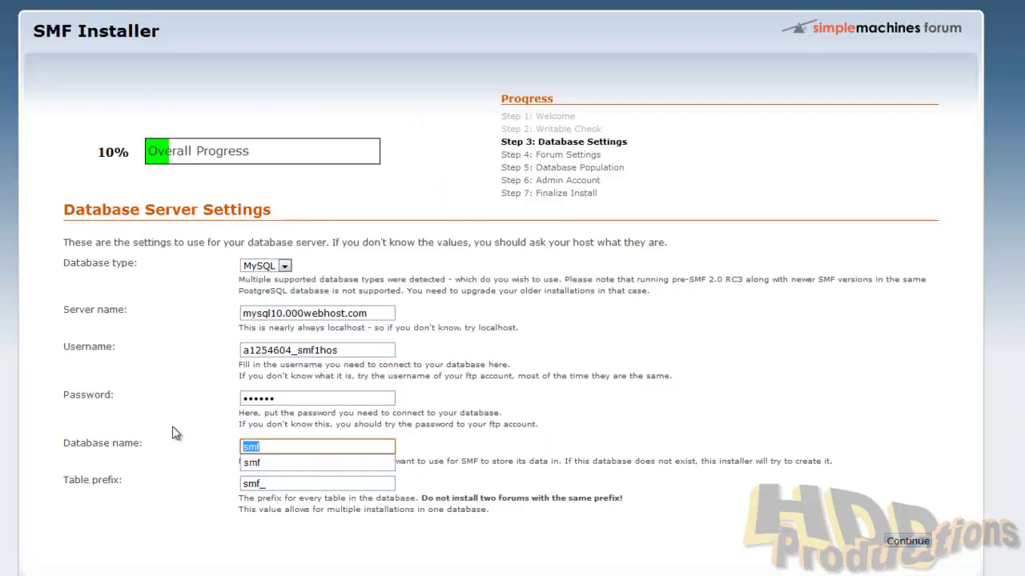
pyautogui.hotkey('ctrl', 'v')
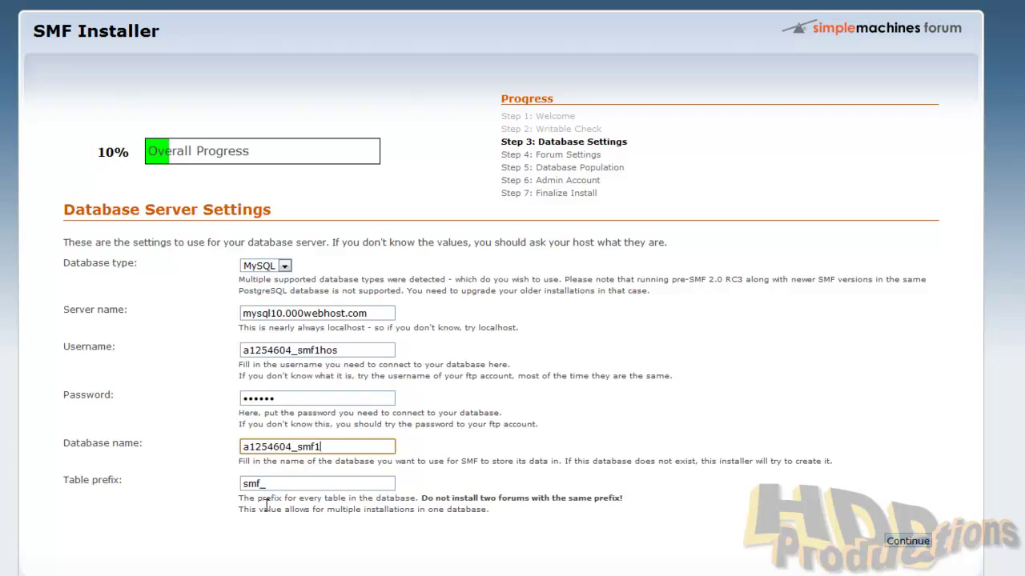
pyautogui.click(292, 483)
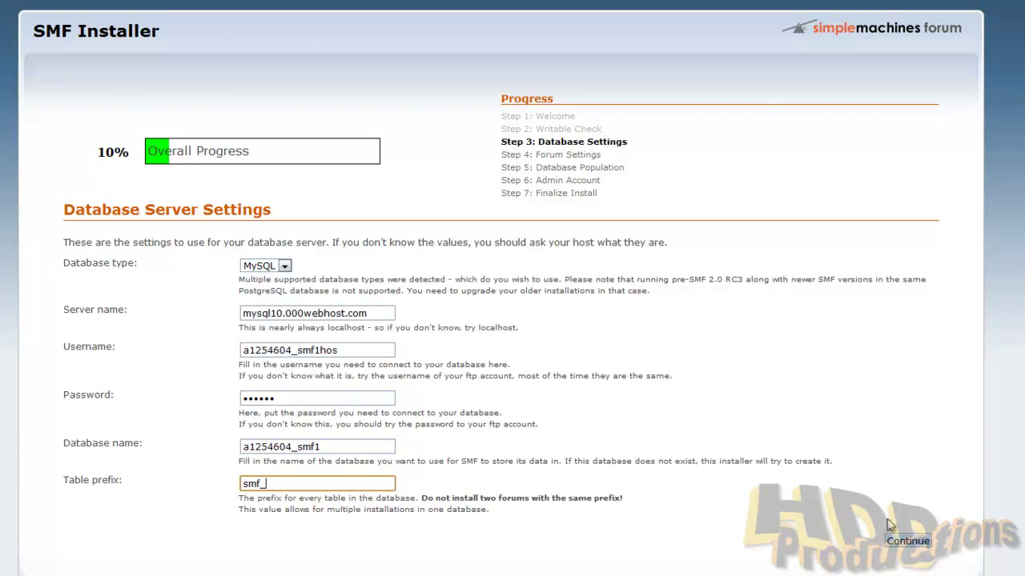
pyautogui.click(909, 542)
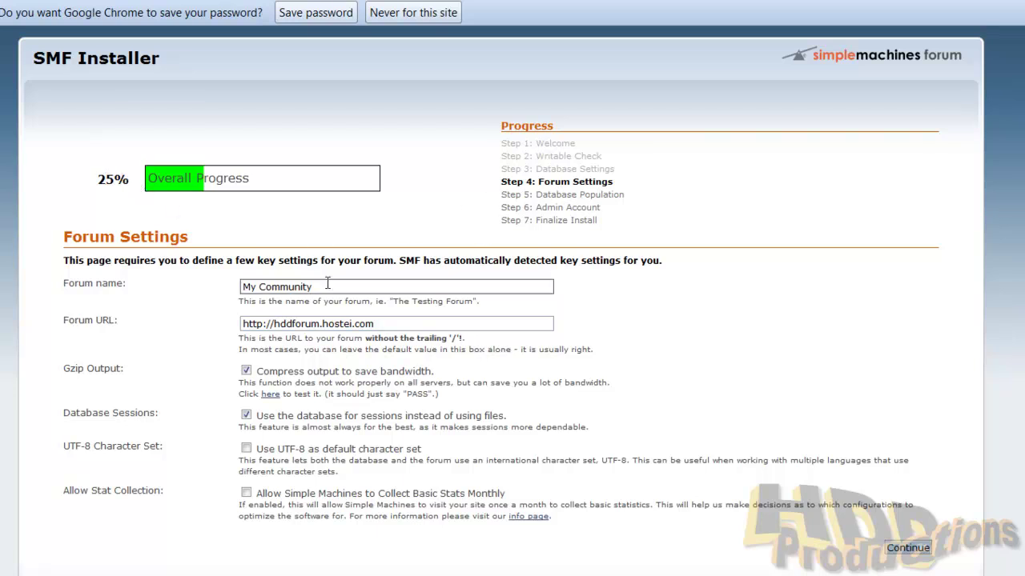
# Change the forum name from My Community to 'HDD prod test', fixing the typo
pyautogui.click(70, 289)
pyautogui.click(186, 295)
pyautogui.moveTo(320, 289); pyautogui.dragTo(223, 260)
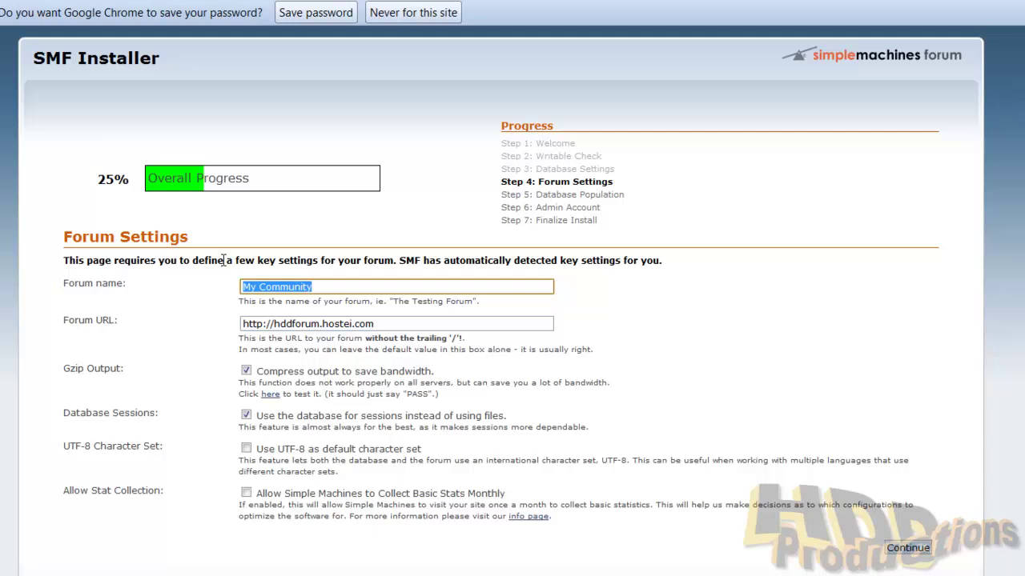
pyautogui.write('HDD ')
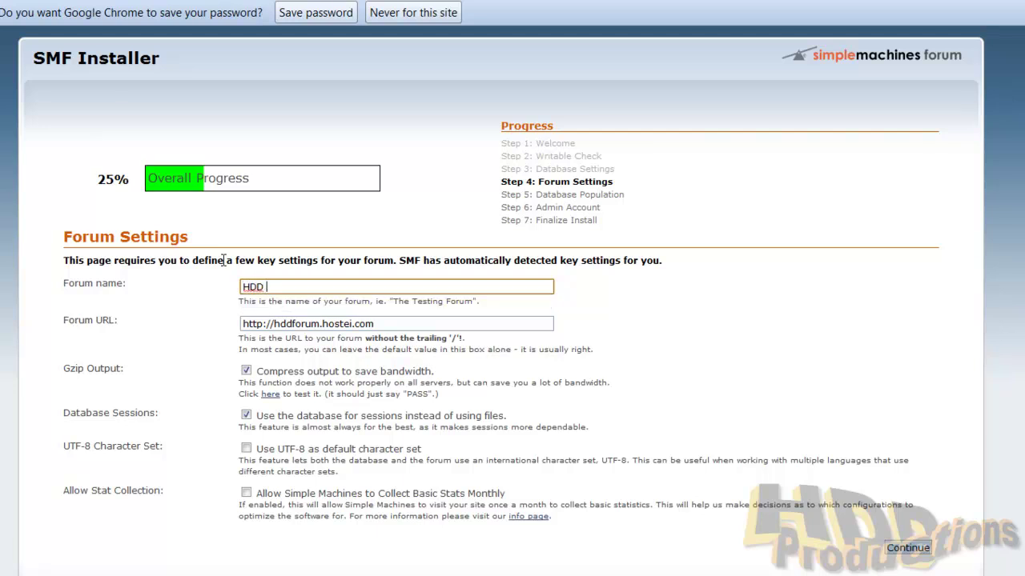
pyautogui.write('pro test')
pyautogui.click(283, 282)
pyautogui.write('d')
pyautogui.click(338, 280)
pyautogui.scroll(-1, 353, 272)
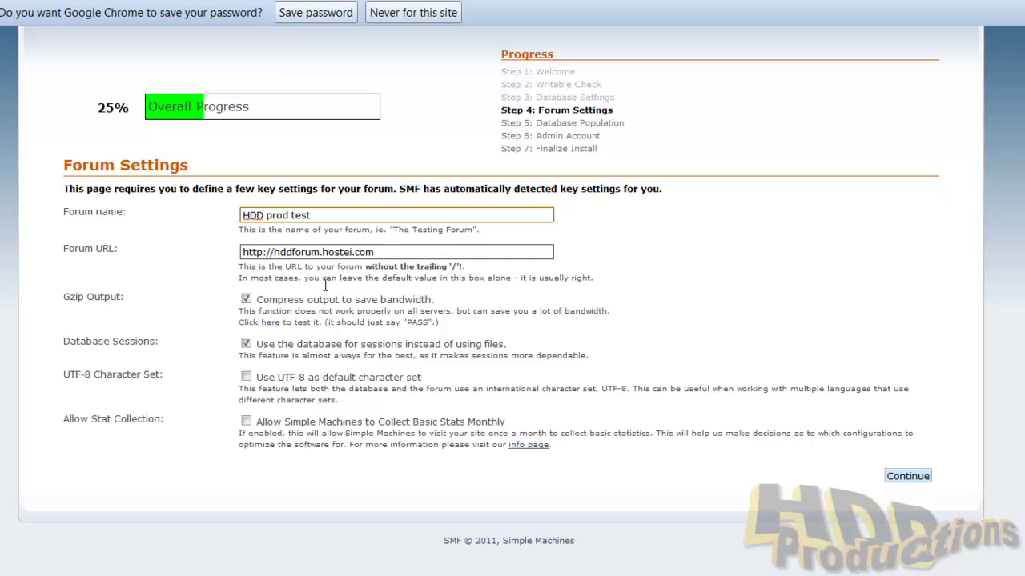
pyautogui.tripleClick(386, 253)
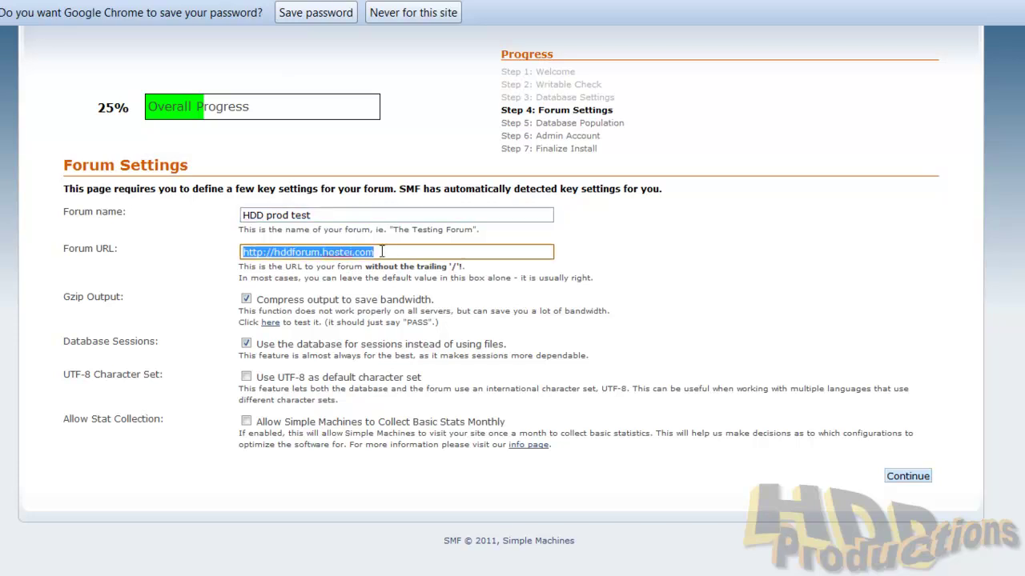
pyautogui.click(382, 252)
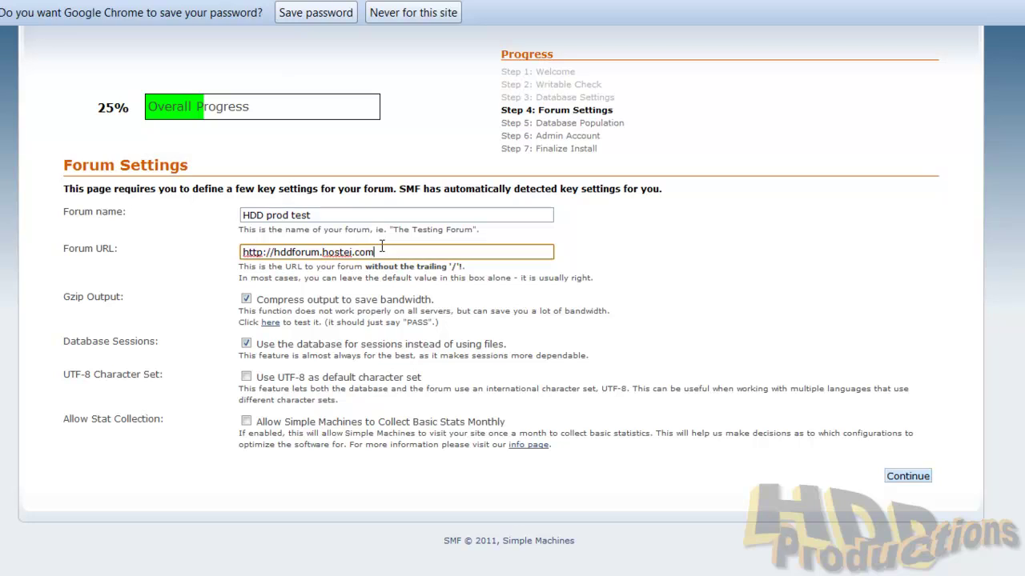
# Load hddproductions.com/forums/ in the old forum's browser window
pyautogui.hotkey('alt', 'Tab')
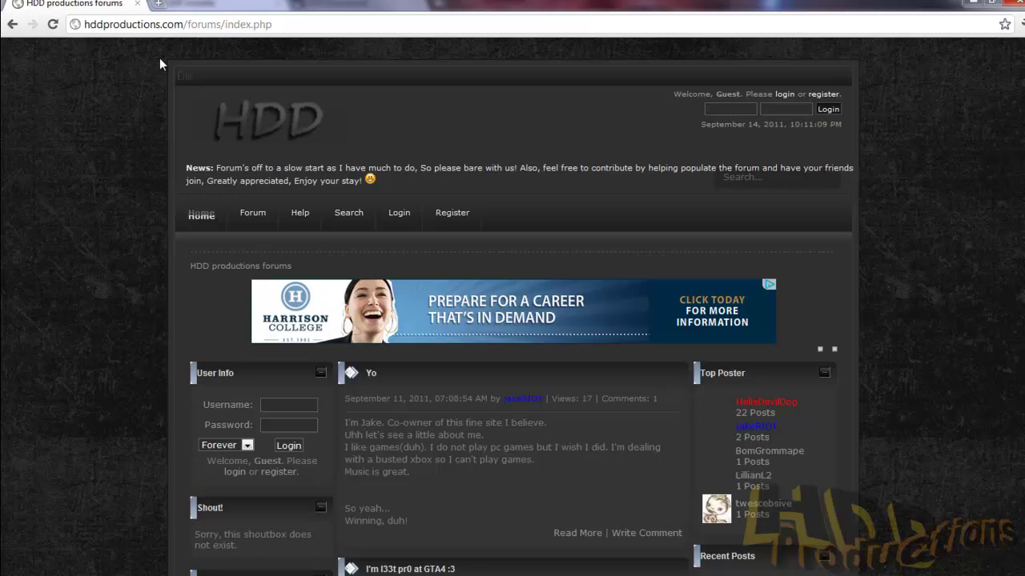
pyautogui.moveTo(271, 24); pyautogui.dragTo(188, 24)
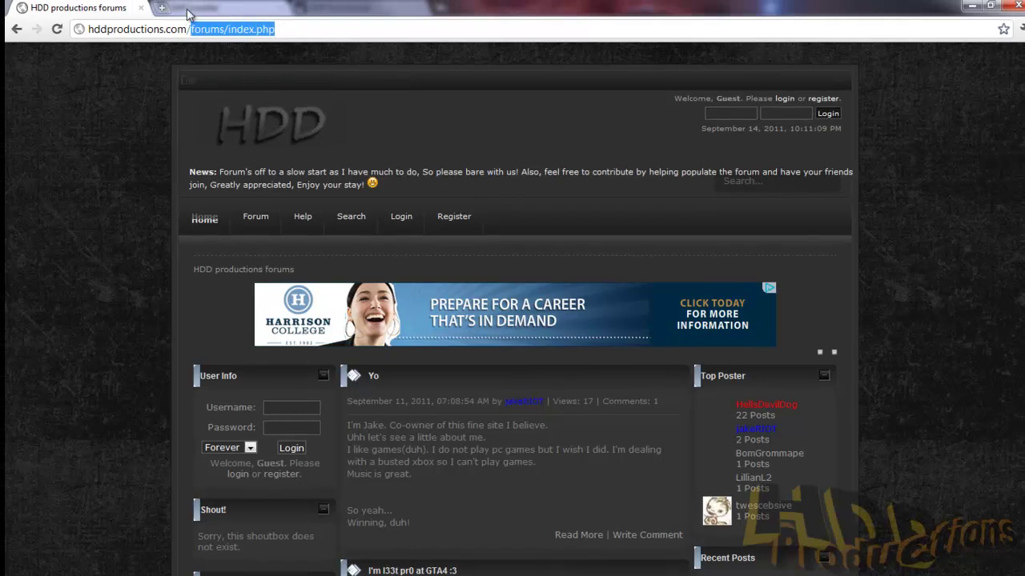
pyautogui.press('BackSpace')
pyautogui.write('forums/')
pyautogui.press('Return')
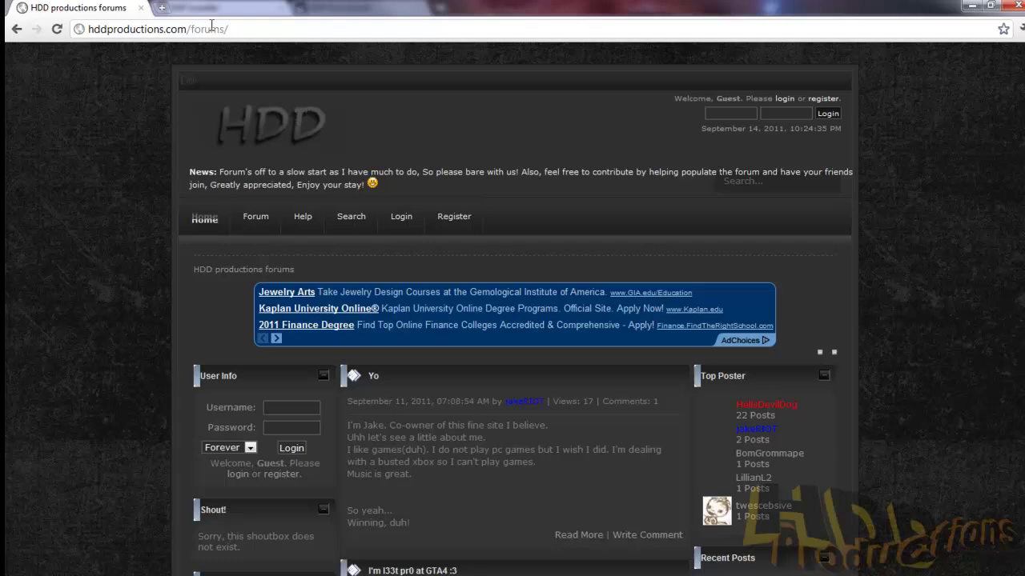
pyautogui.moveTo(190, 29); pyautogui.dragTo(225, 29)
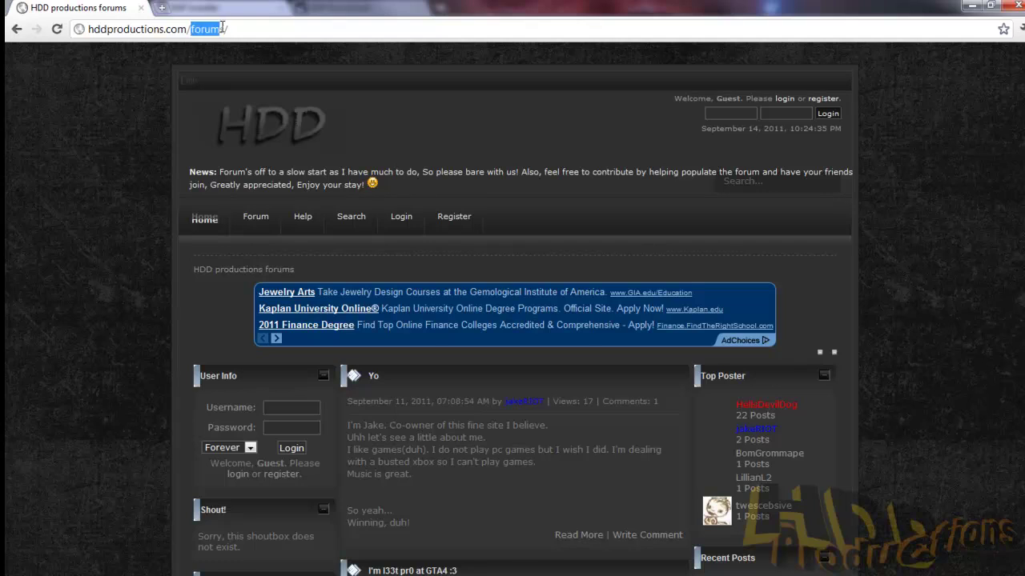
pyautogui.click(280, 23)
# Inspect the old forum's address, then close its window to return to the installer
pyautogui.scroll(-5, 77, 255)
pyautogui.scroll(5, 89, 303)
pyautogui.scroll(-4, 181, 268)
pyautogui.scroll(2, 187, 187)
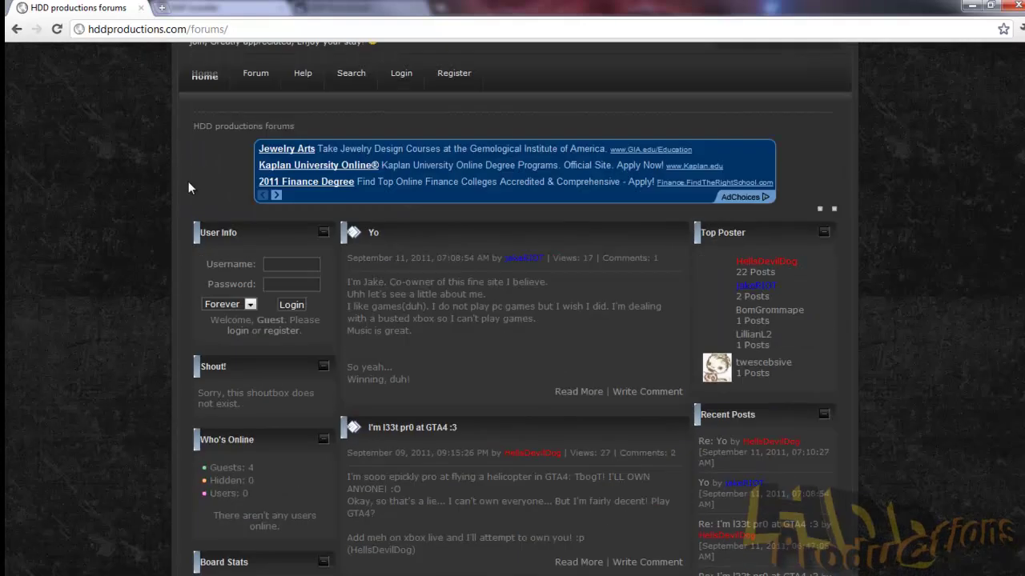
pyautogui.click(232, 32)
pyautogui.scroll(2, 29, 280)
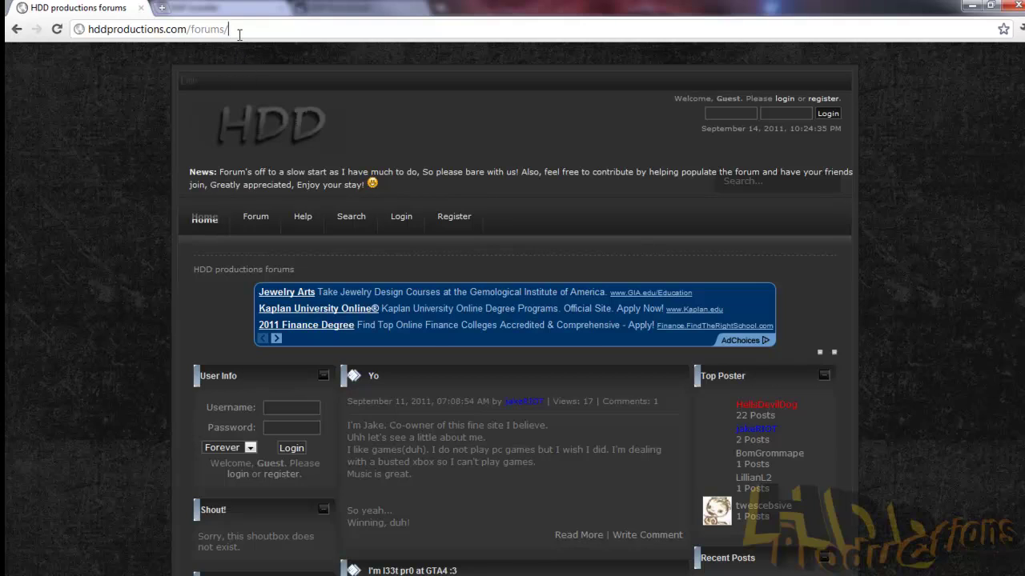
pyautogui.moveTo(232, 30); pyautogui.dragTo(190, 29)
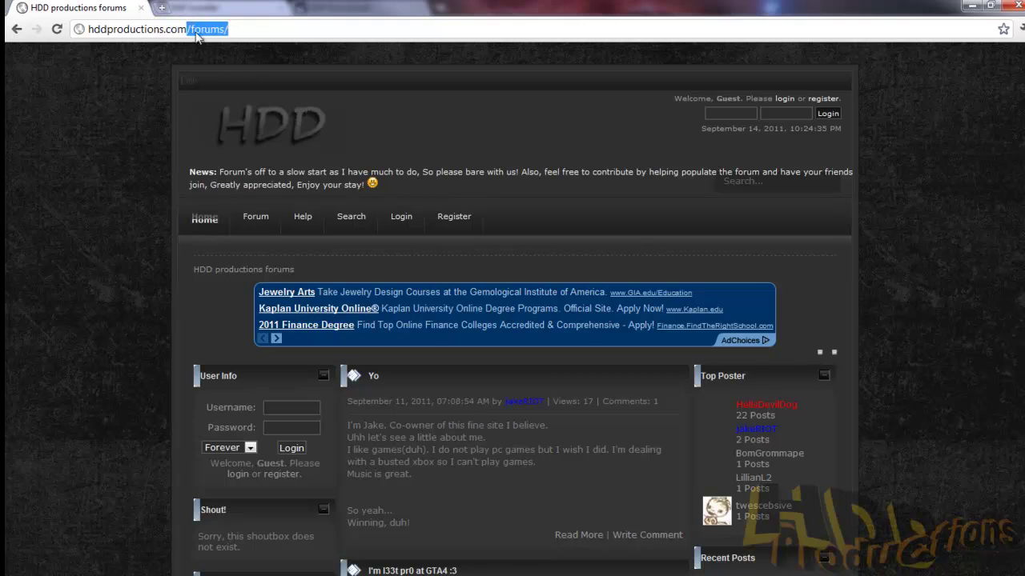
pyautogui.click(264, 32)
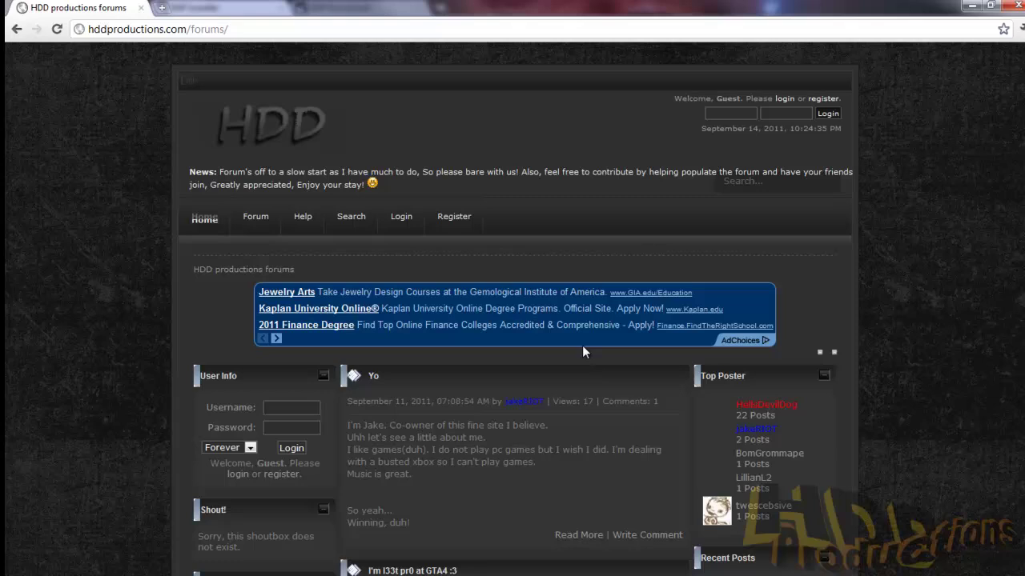
pyautogui.click(1015, 7)
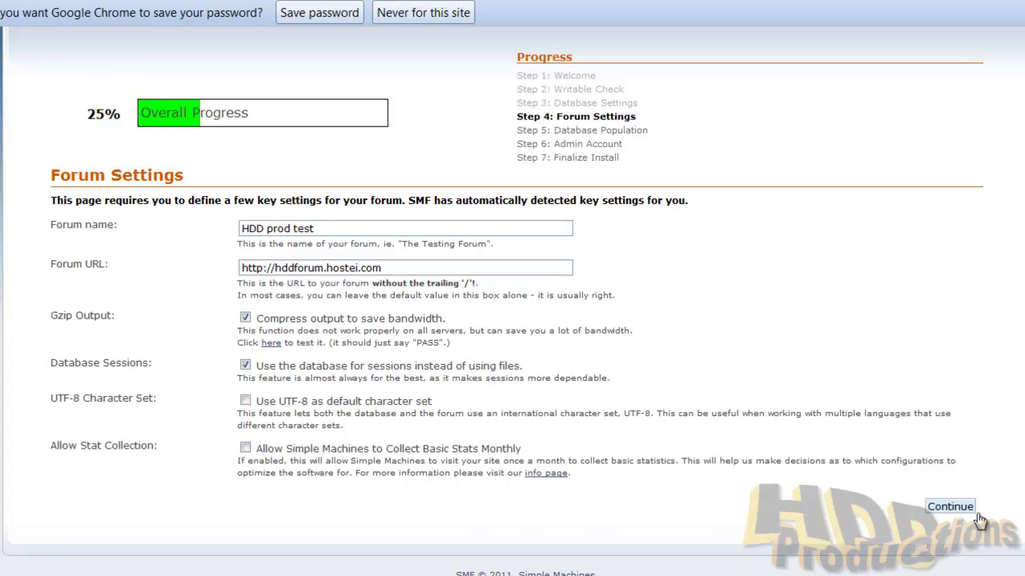
# Submit the forum settings and continue past the 63-table database population page
pyautogui.click(949, 507)
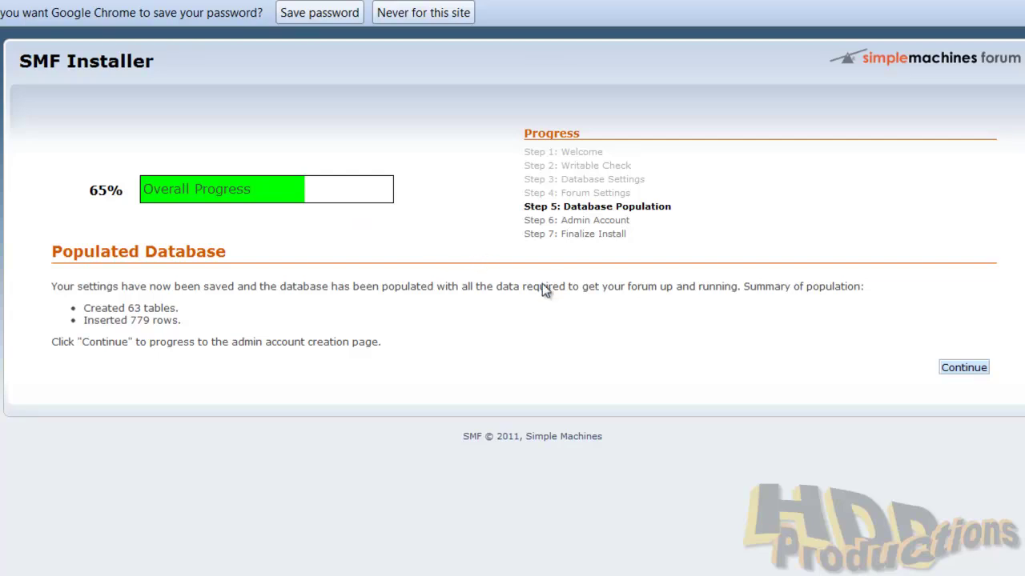
pyautogui.click(965, 372)
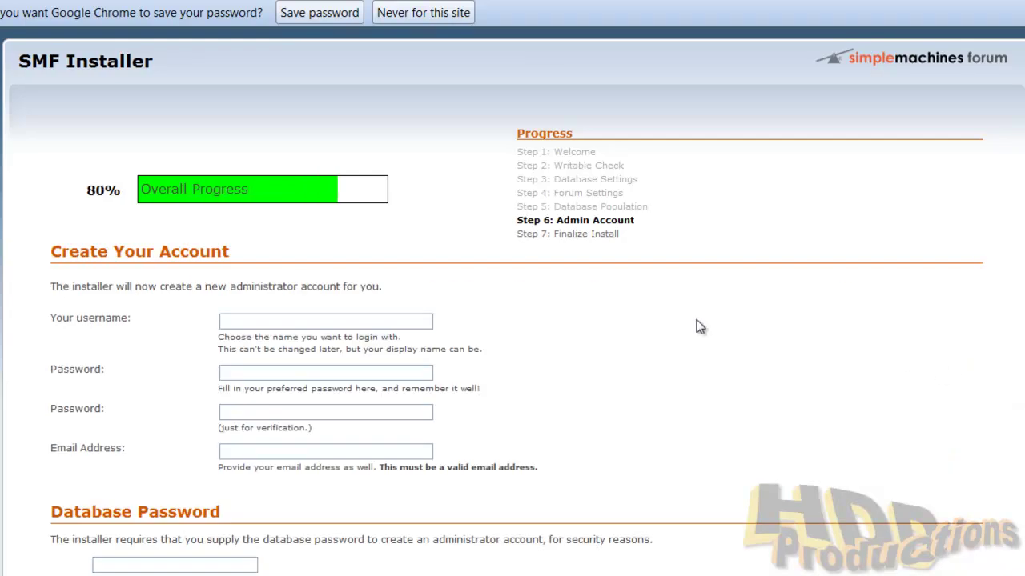
# Fill the admin username from a saved suggestion and enter the admin password twice
pyautogui.click(383, 322)
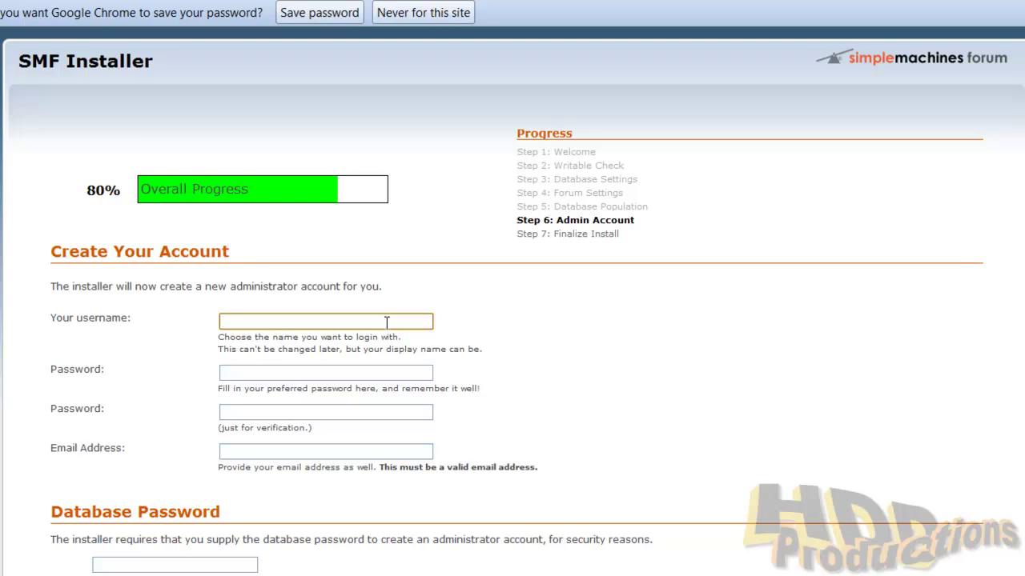
pyautogui.click(387, 322)
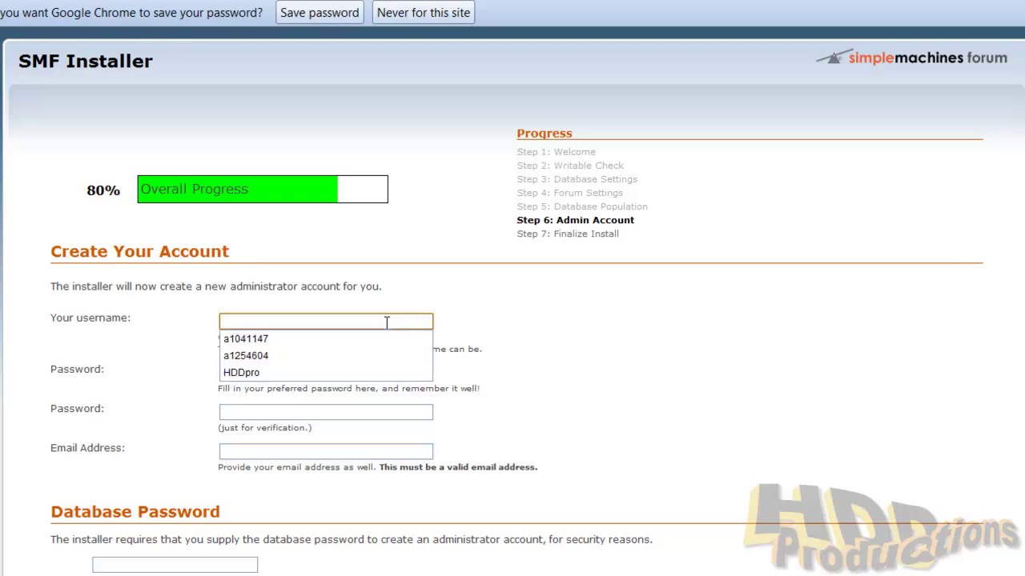
pyautogui.click(343, 373)
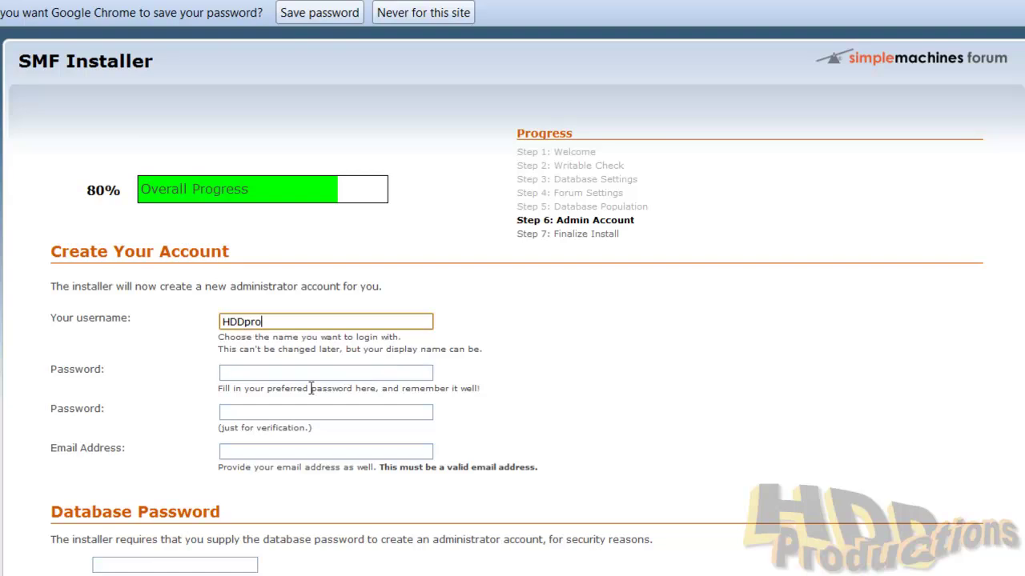
pyautogui.click(265, 378)
pyautogui.write('•••••')
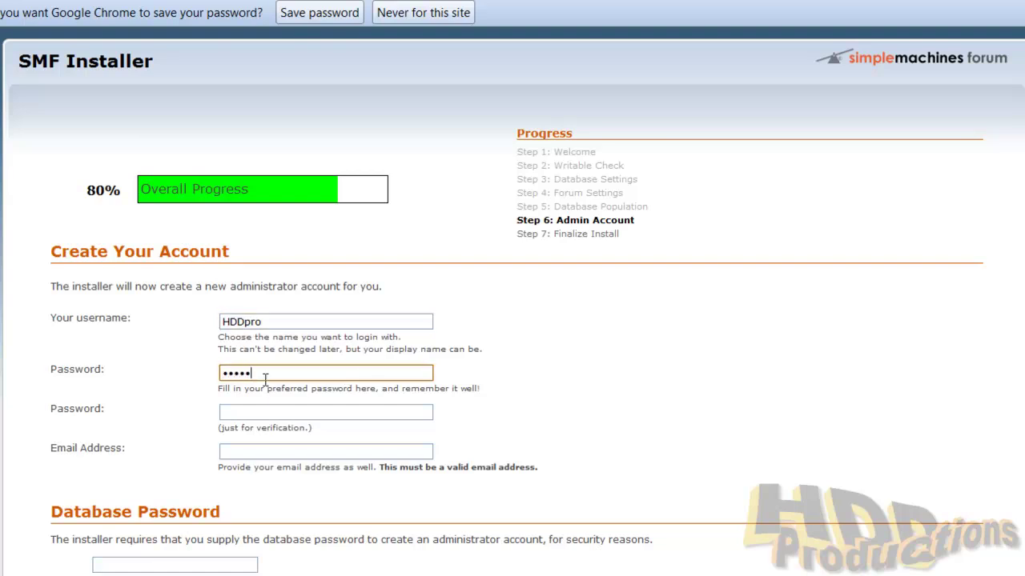
pyautogui.press('BackSpace')
pyautogui.press('BackSpace')
pyautogui.press('BackSpace')
pyautogui.press('BackSpace')
pyautogui.press('BackSpace')
pyautogui.write('••••')
pyautogui.write('••')
pyautogui.press('Tab')
pyautogui.write('••••')
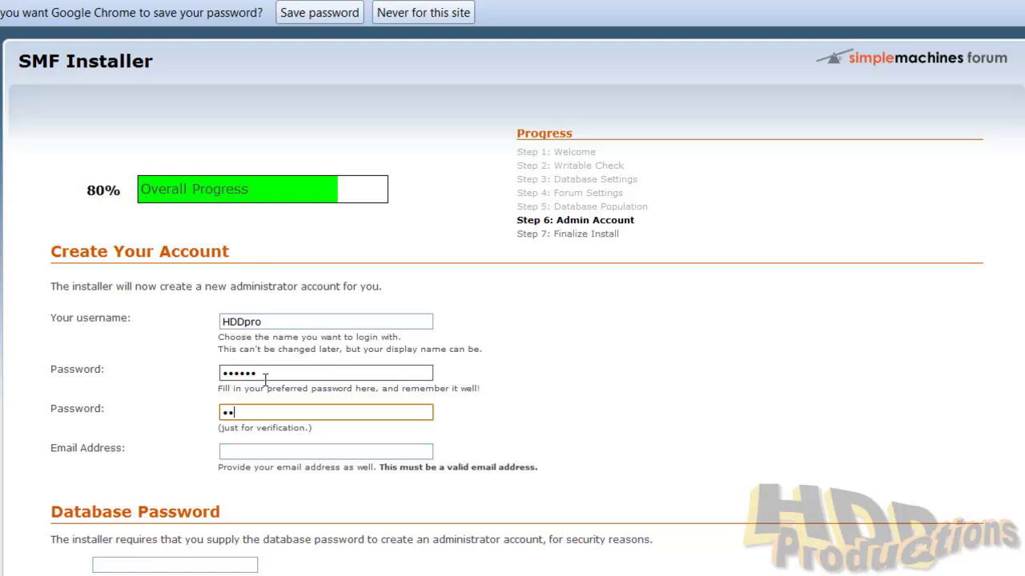
pyautogui.write('••')
# Add the saved e-mail address and the database password, then submit the account
pyautogui.press('Tab')
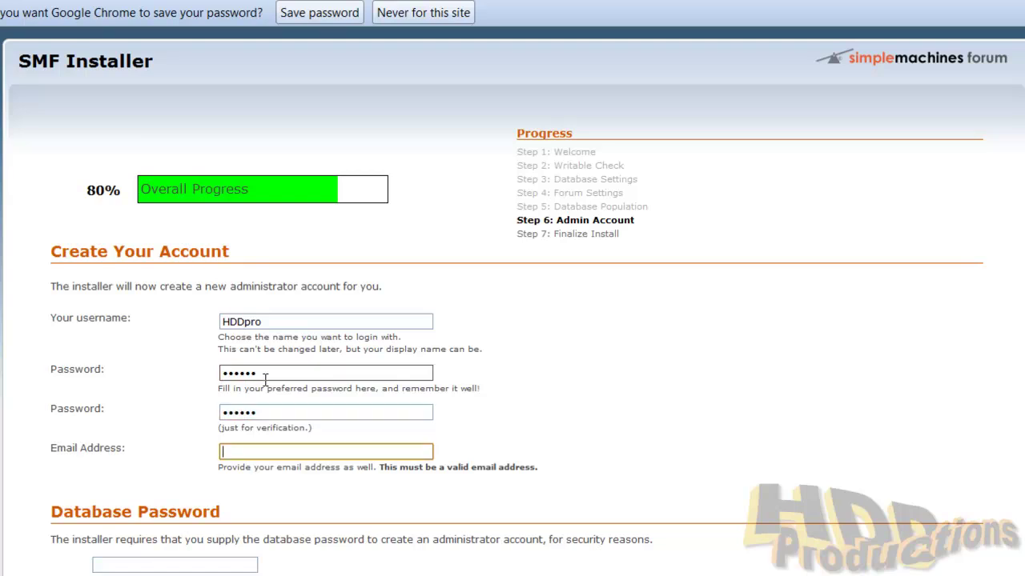
pyautogui.write('HDD')
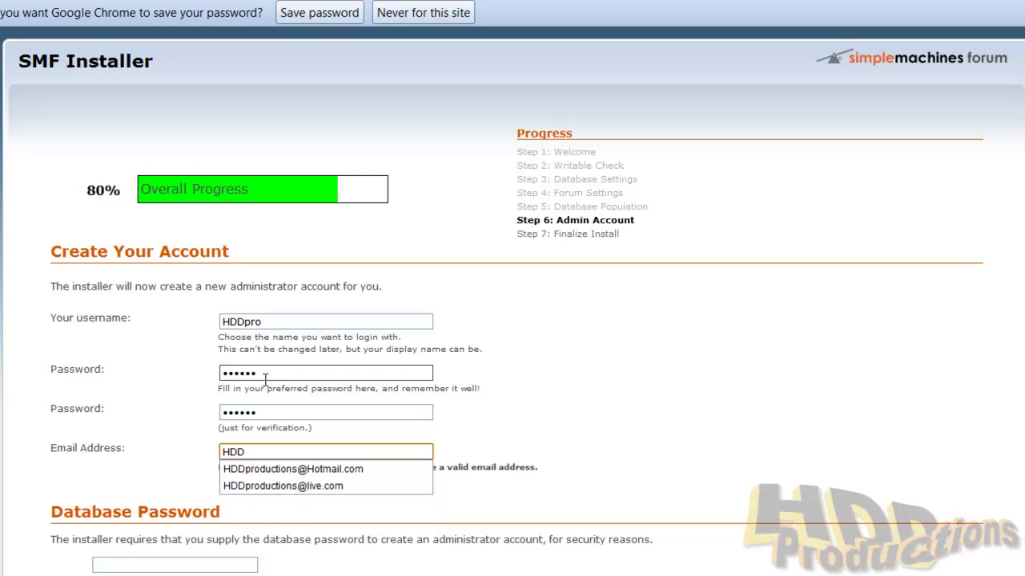
pyautogui.click(300, 470)
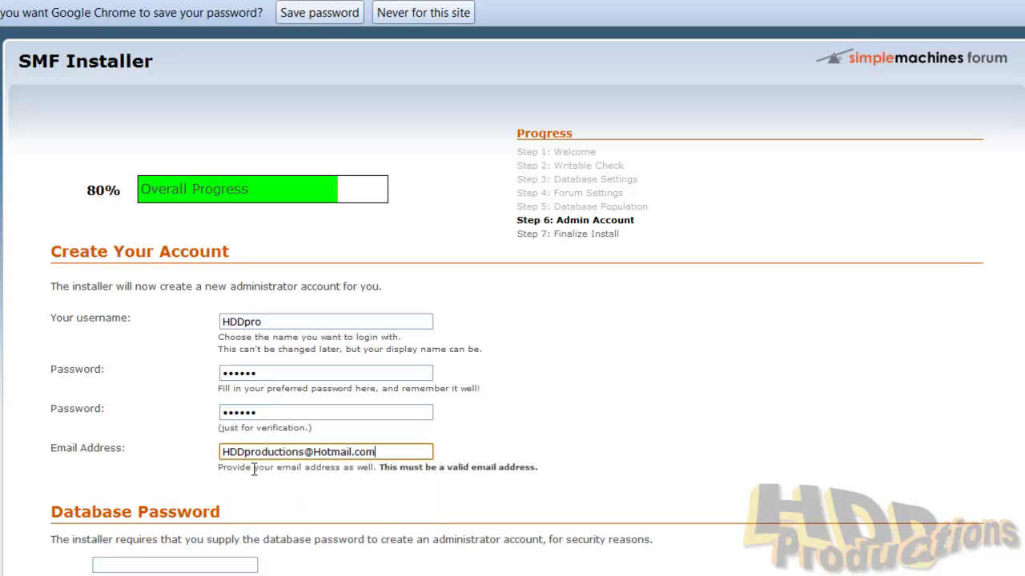
pyautogui.scroll(-1, 211, 493)
pyautogui.click(207, 488)
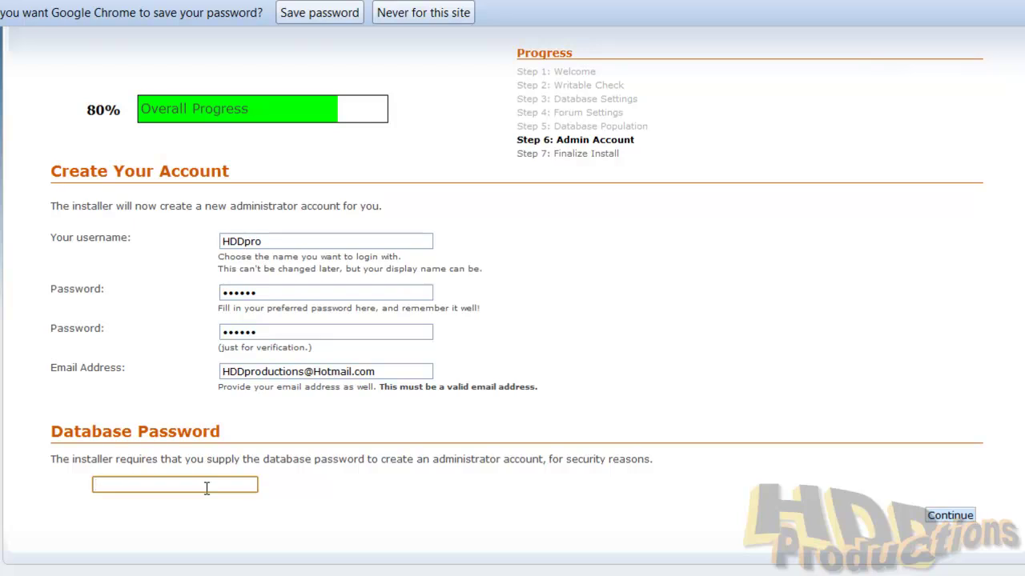
pyautogui.write('••••••')
pyautogui.click(933, 517)
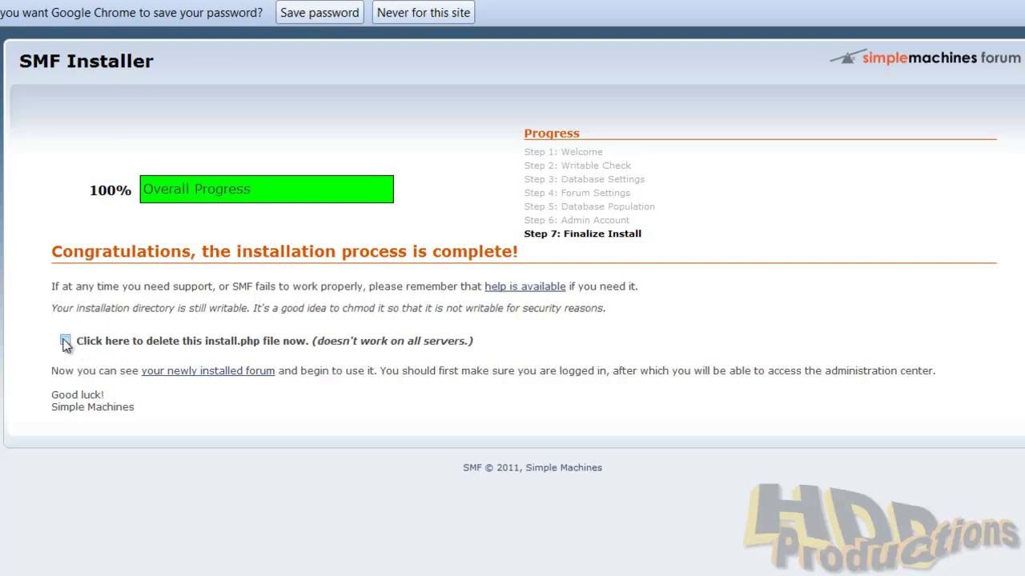
# Tick the option to delete install.php now
pyautogui.click(66, 341)
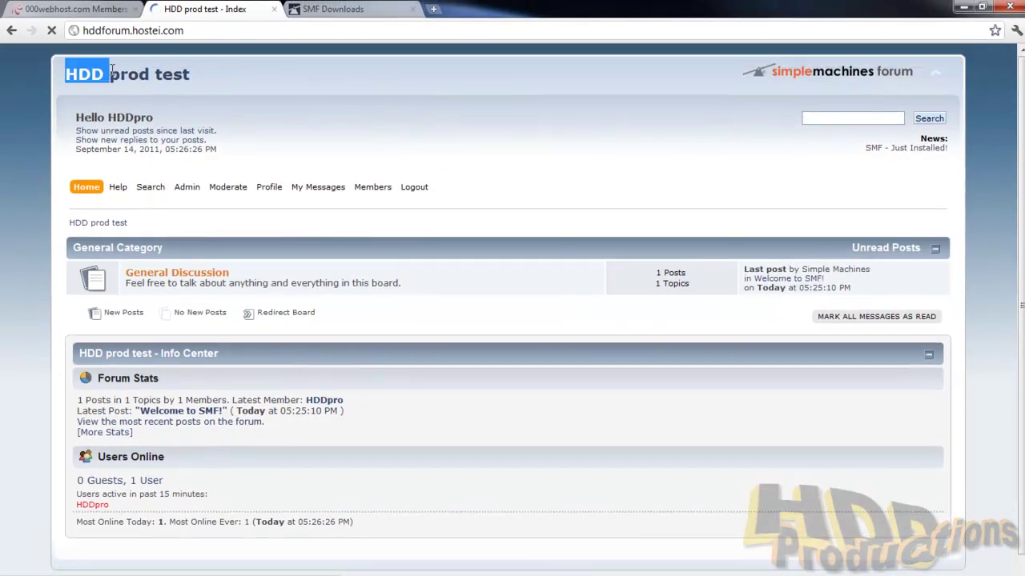
# Highlight the 'HDD prod test' title and greeting username, then return to the smf1 database list
pyautogui.tripleClick(189, 78)
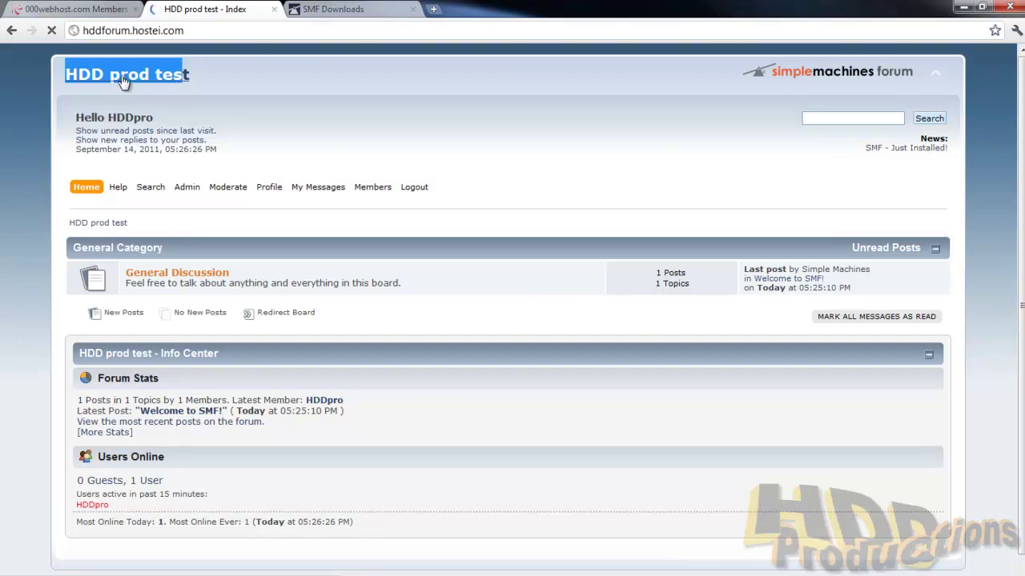
pyautogui.click(259, 67)
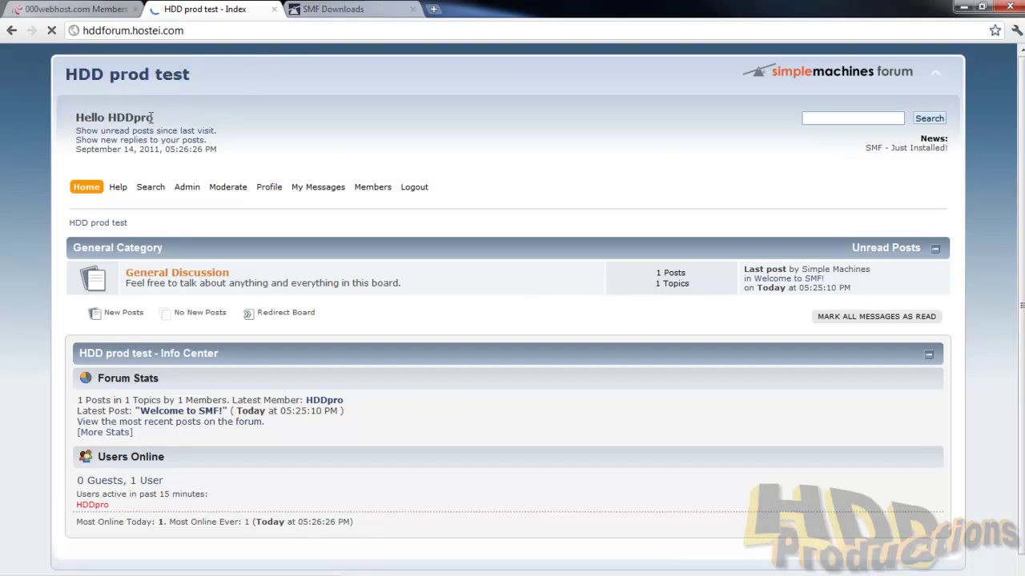
pyautogui.moveTo(108, 118); pyautogui.dragTo(183, 113)
pyautogui.click(246, 113)
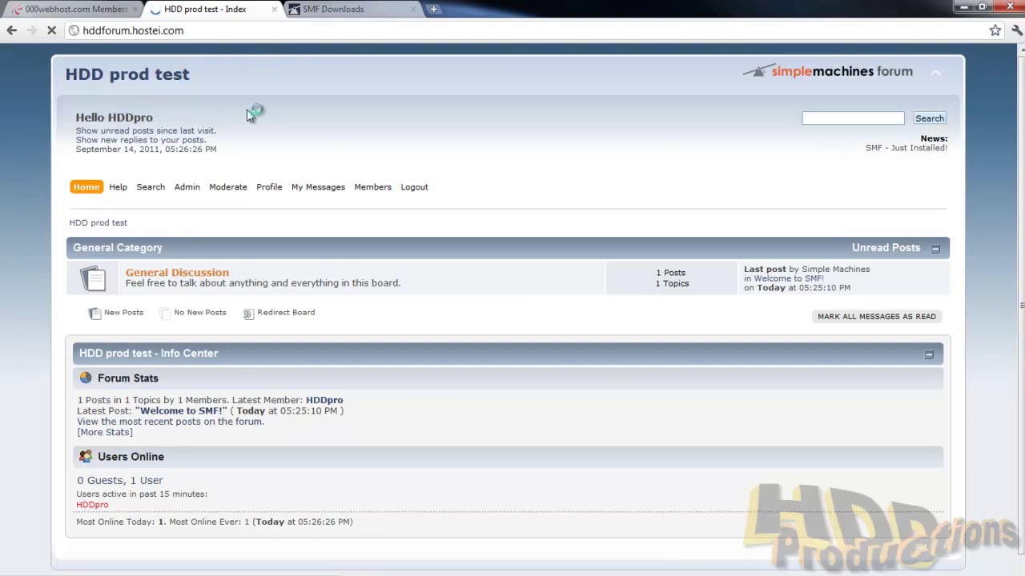
pyautogui.click(76, 9)
# Leave the smf1 database list and bring back the HDD prod test forum index
pyautogui.click(221, 355)
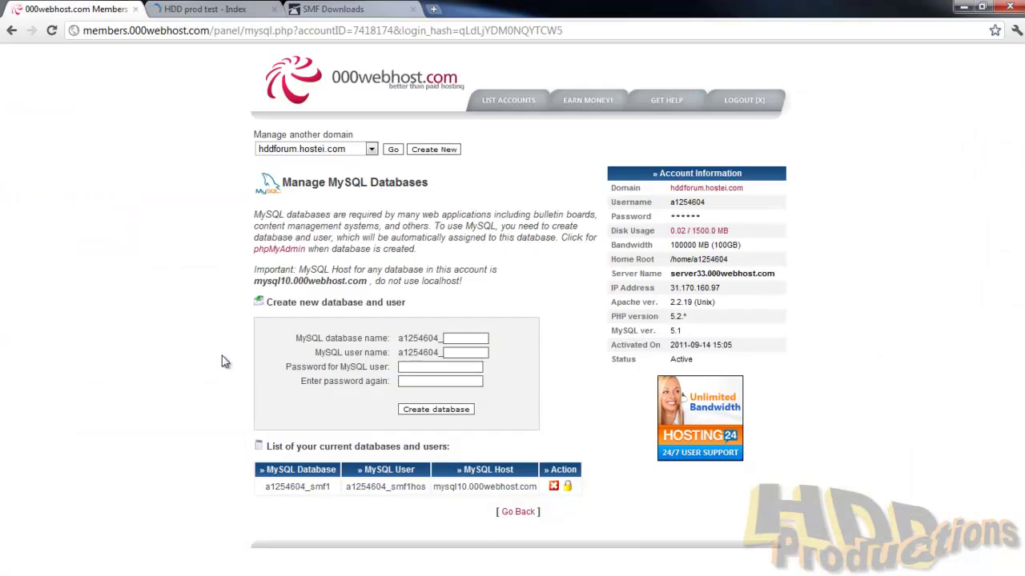
pyautogui.click(230, 9)
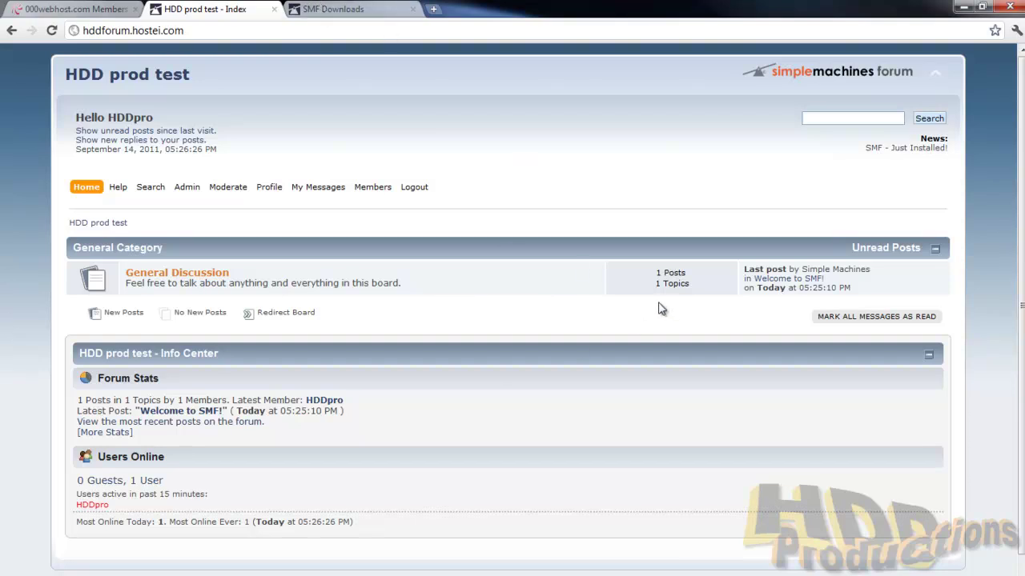
pyautogui.scroll(-1, 517, 188)
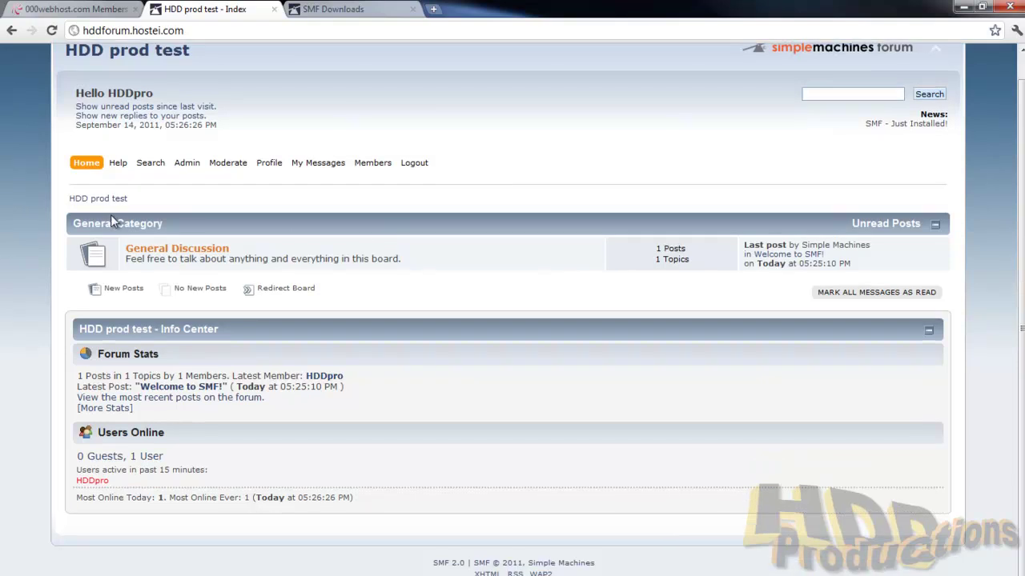
pyautogui.scroll(1, 201, 201)
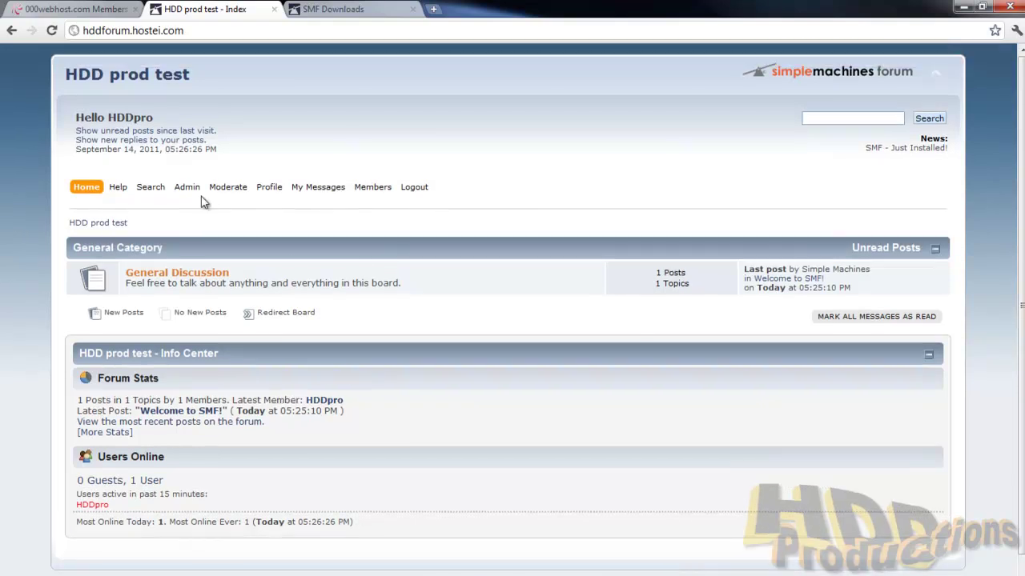